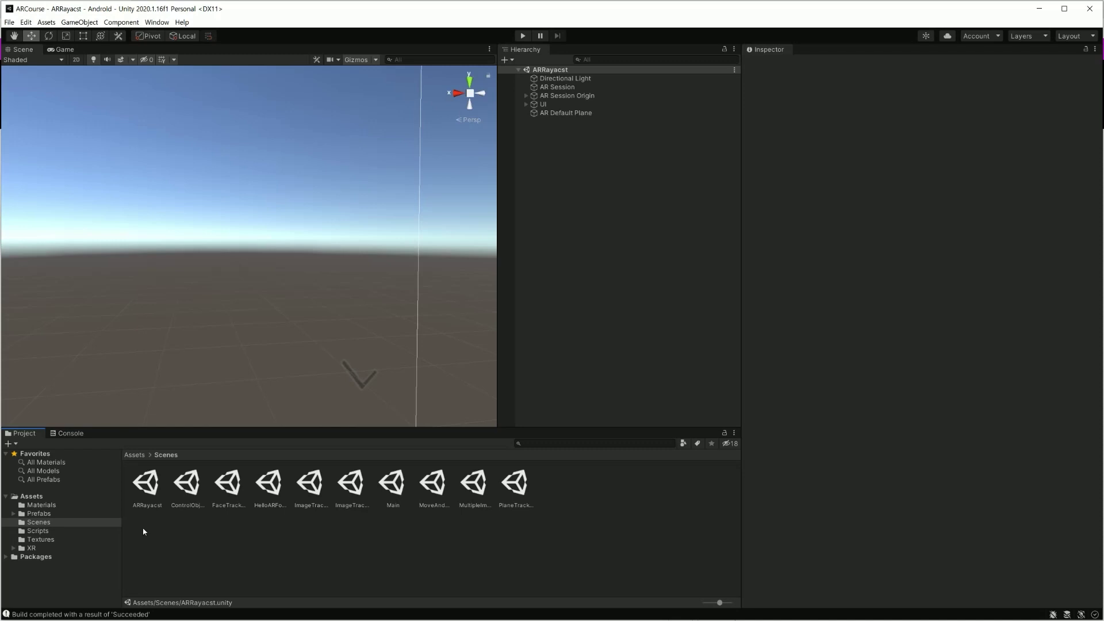
Maximize the Unity editor window showing the ARCourse project's ARRayacst scene.
{"action": "double_click", "coordinate": [468, 7]}
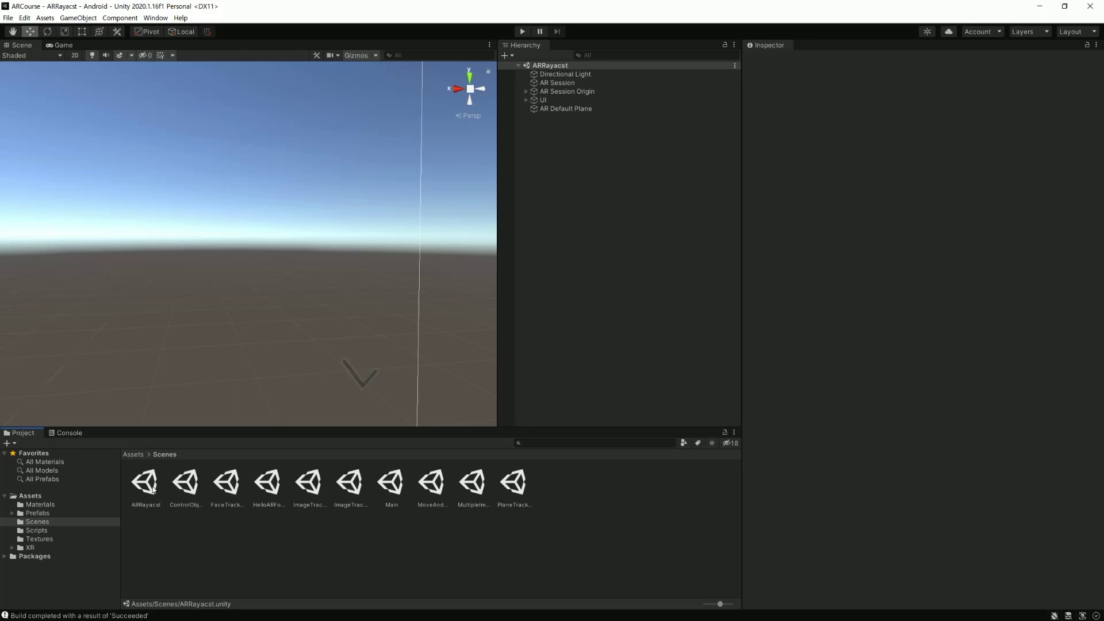
Duplicate the ARRayacst scene as SingleObjectControl and open the copy.
{"action": "left_click", "coordinate": [152, 488]}
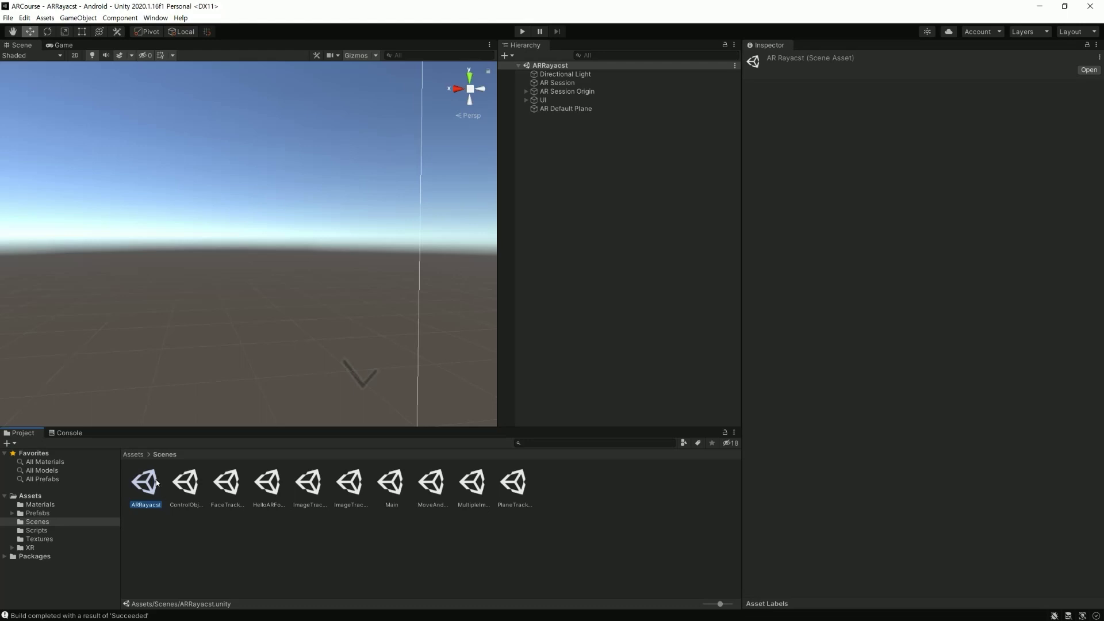
{"action": "key", "text": "ctrl+d"}
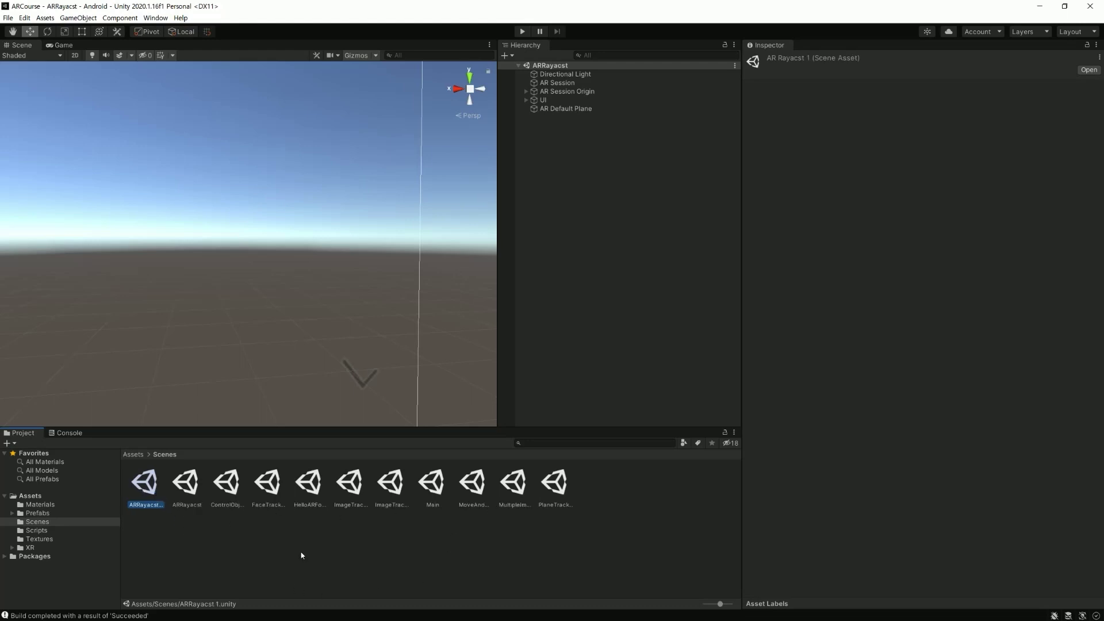
{"action": "key", "text": "F2"}
{"action": "type", "text": "SingleObjec"}
{"action": "type", "text": "Control"}
{"action": "key", "text": "Return"}
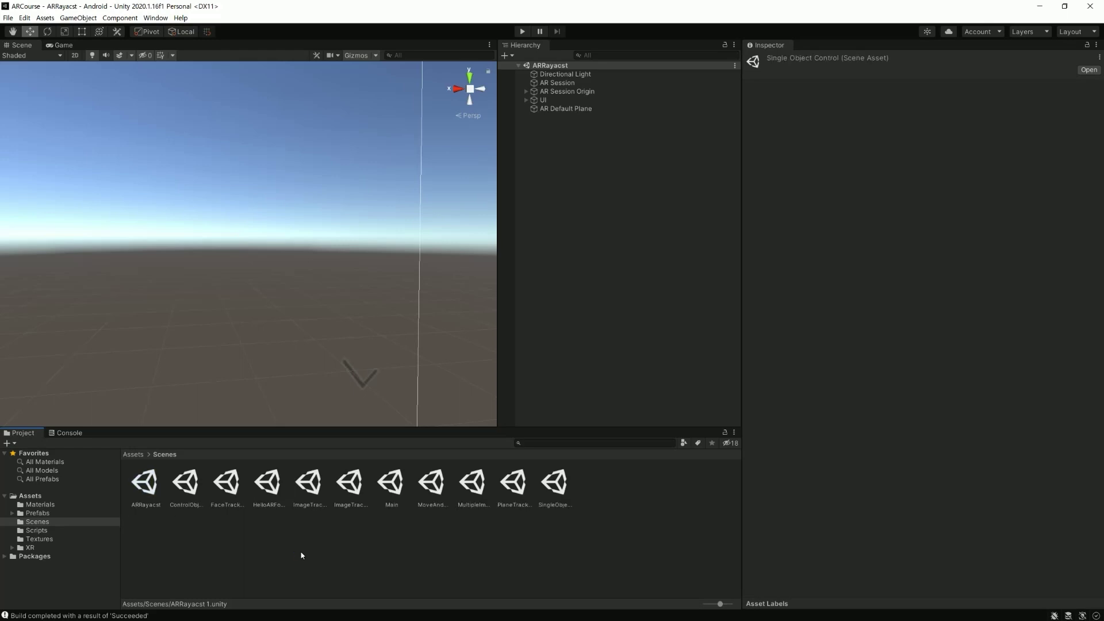
{"action": "double_click", "coordinate": [558, 488]}
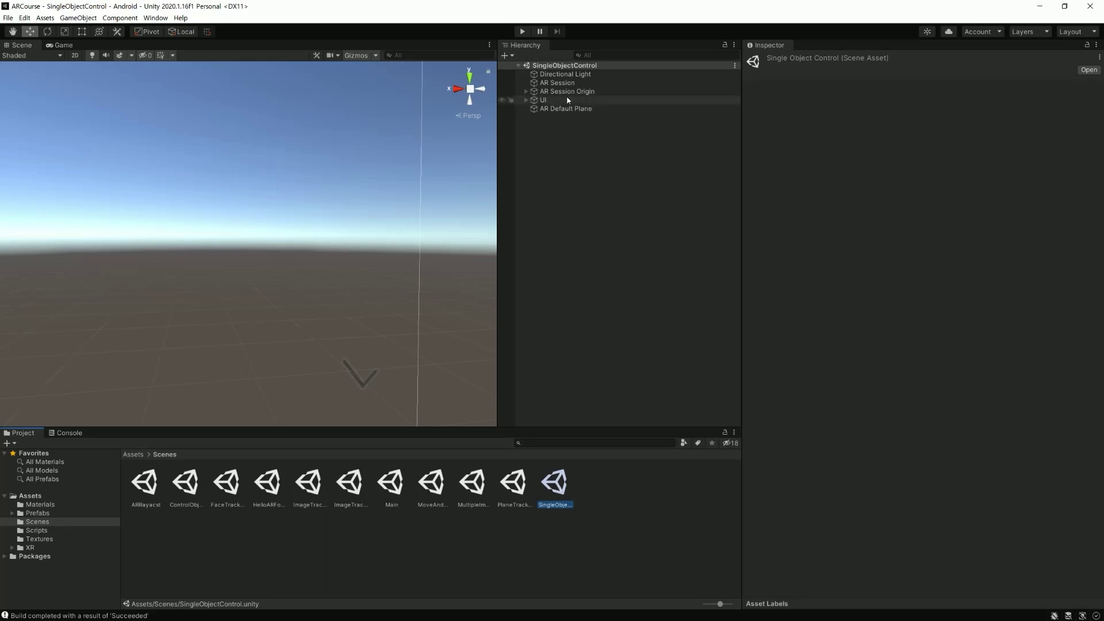
Inspect AR Session Origin, keeping ARBullet as its Raycast Prefab, then go to the Window menu.
{"action": "left_click", "coordinate": [581, 92]}
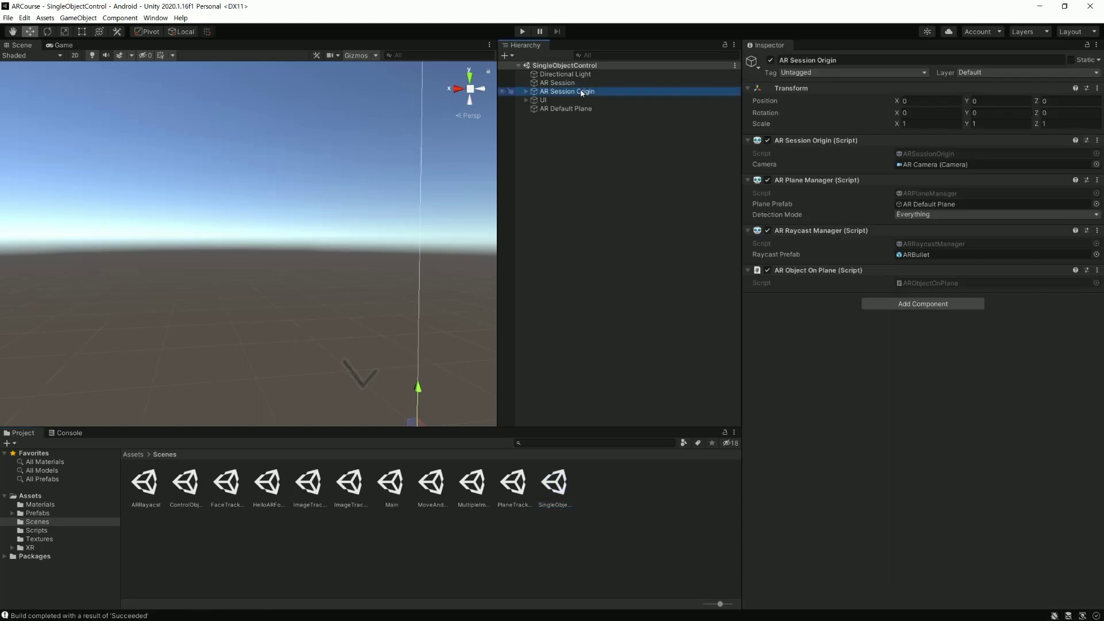
{"action": "left_click", "coordinate": [527, 92]}
{"action": "left_click", "coordinate": [1096, 254]}
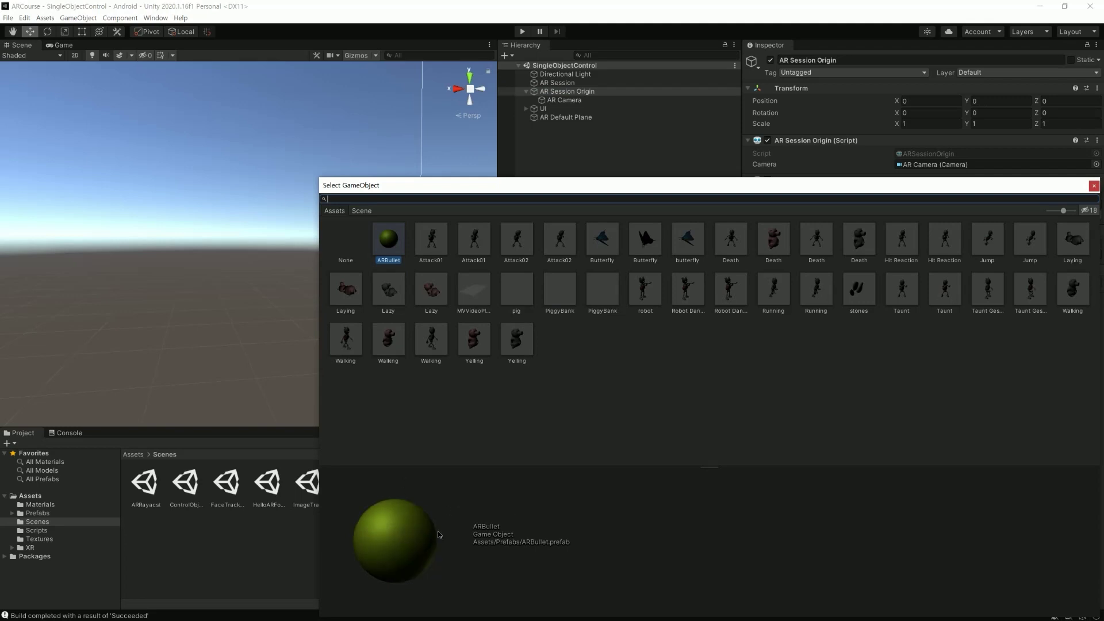
{"action": "left_click", "coordinate": [1094, 187]}
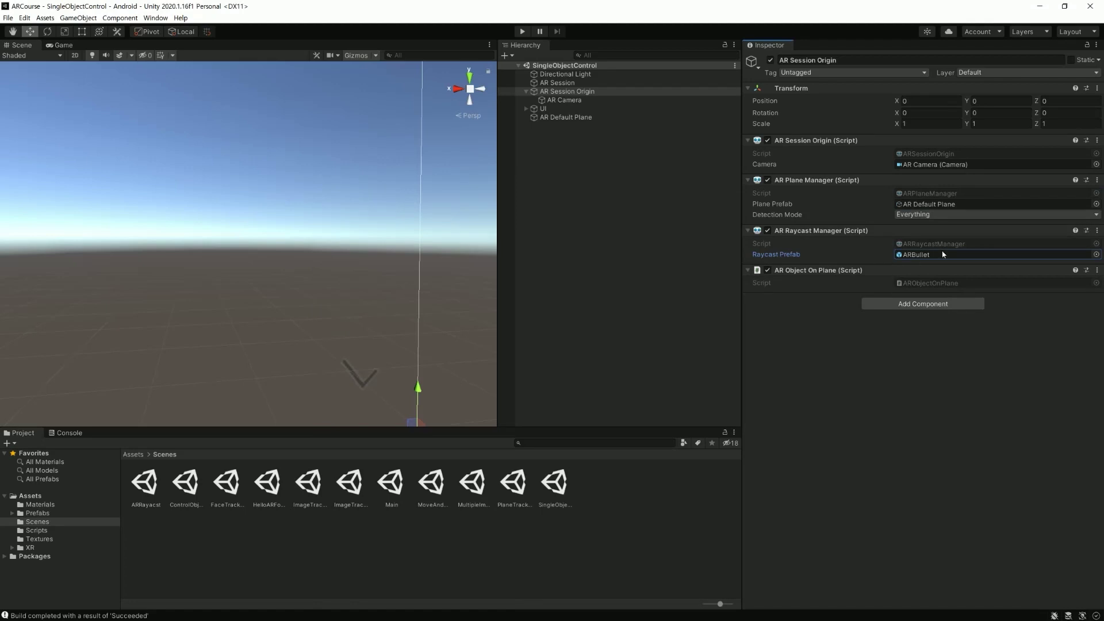
{"action": "left_click", "coordinate": [149, 18]}
Bring up the online Asset Store and filter the 3D category to free assets.
{"action": "left_click", "coordinate": [172, 93]}
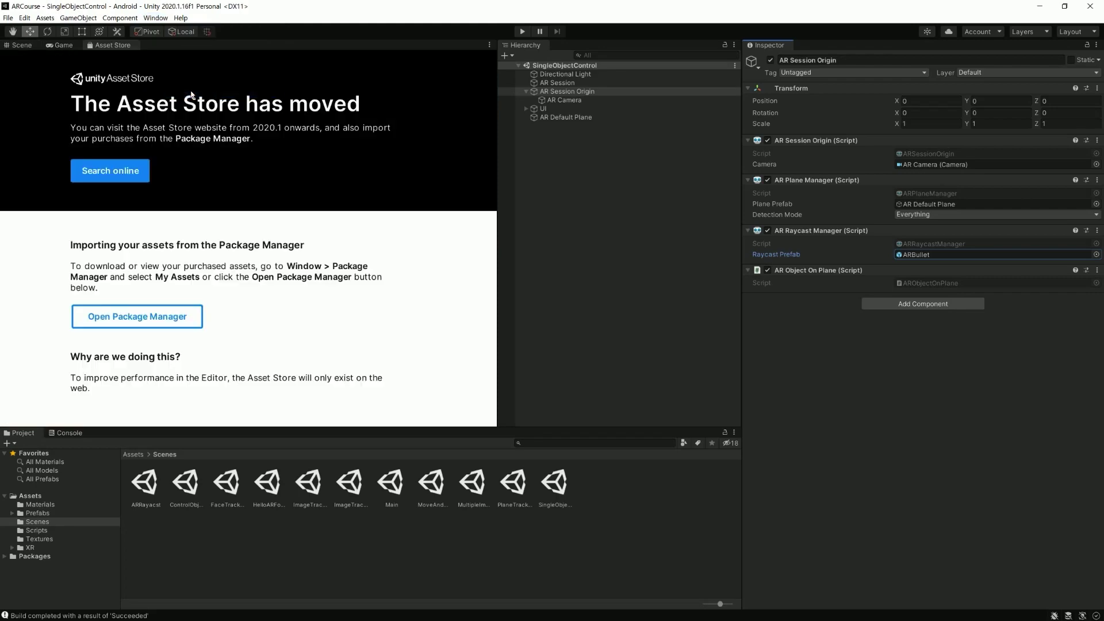
{"action": "left_click", "coordinate": [120, 162]}
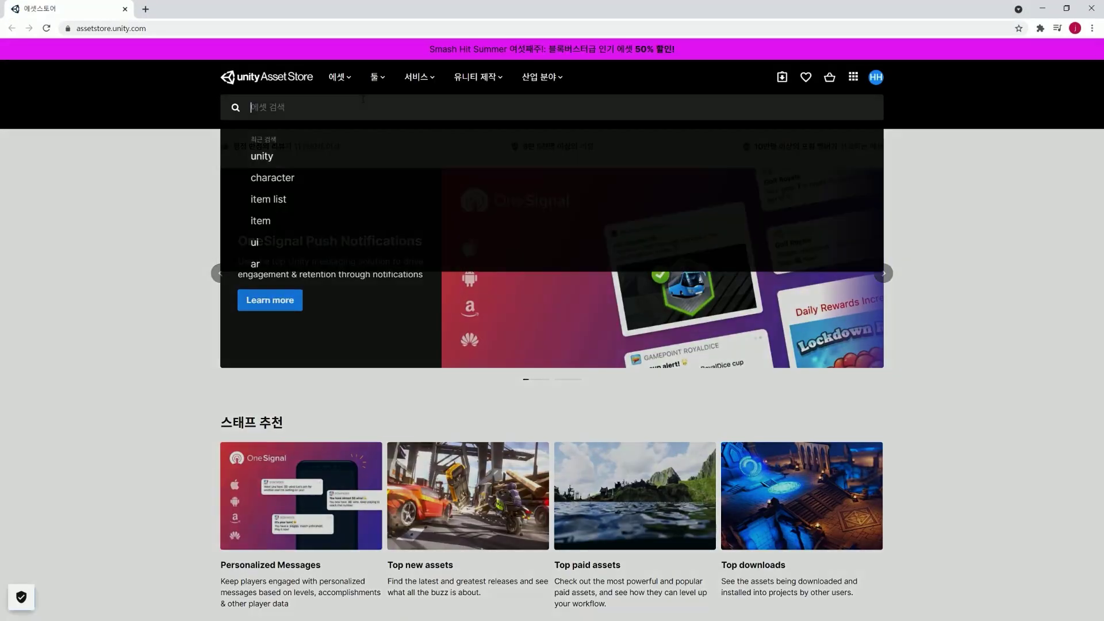
{"action": "mouse_move", "coordinate": [337, 80]}
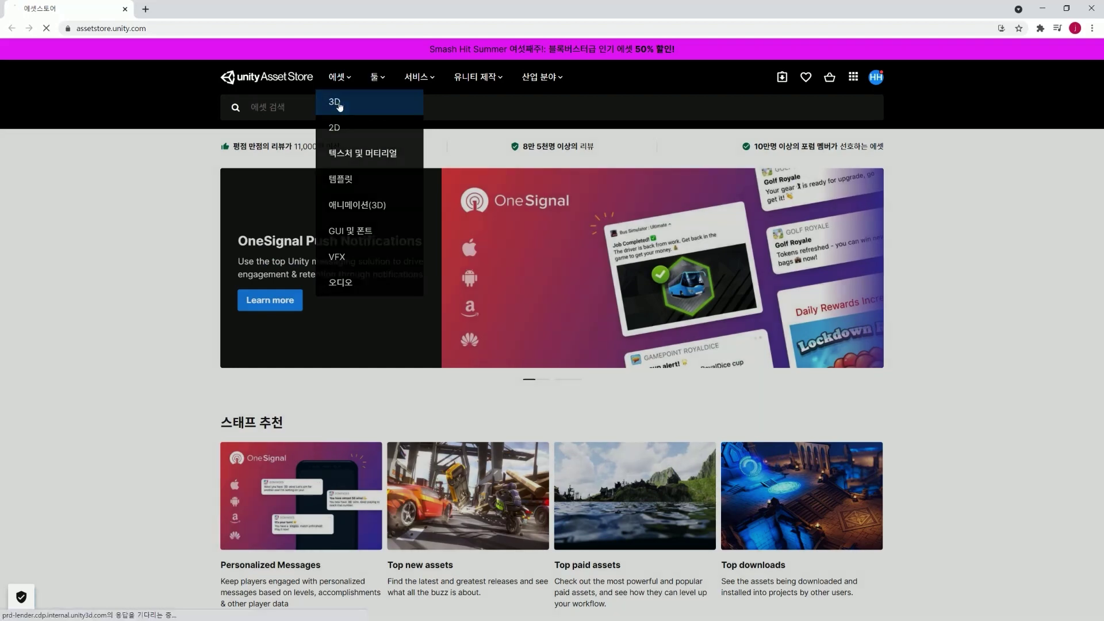
{"action": "left_click", "coordinate": [339, 106]}
{"action": "scroll", "coordinate": [773, 360], "scroll_direction": "down", "scroll_amount": 2}
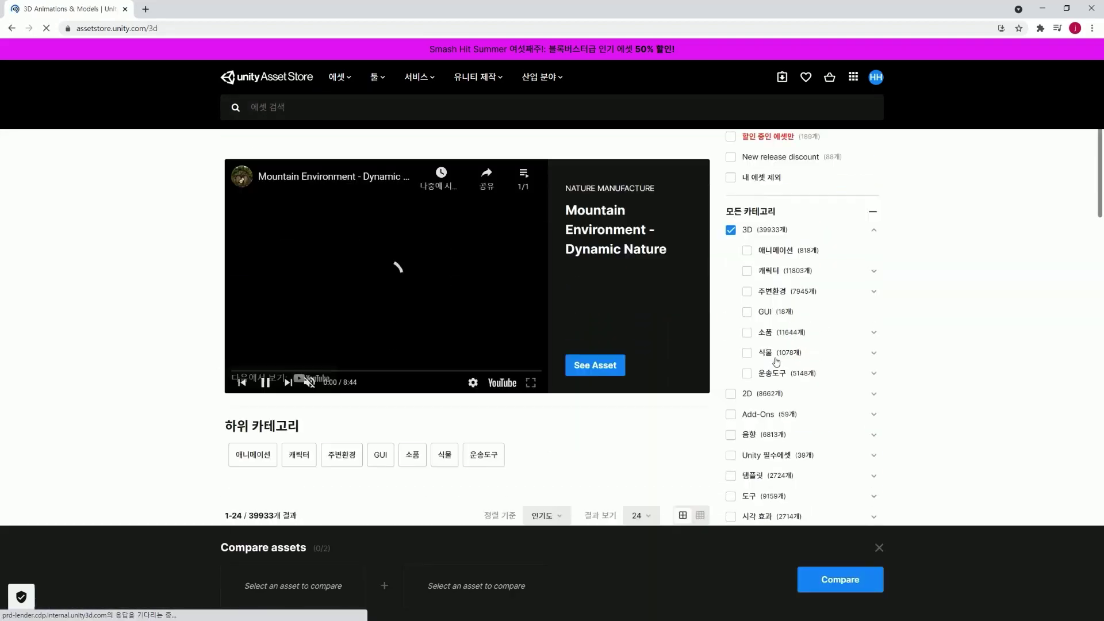
{"action": "scroll", "coordinate": [730, 419], "scroll_direction": "down", "scroll_amount": 3}
{"action": "scroll", "coordinate": [729, 419], "scroll_direction": "down", "scroll_amount": 3}
{"action": "left_click", "coordinate": [731, 286]}
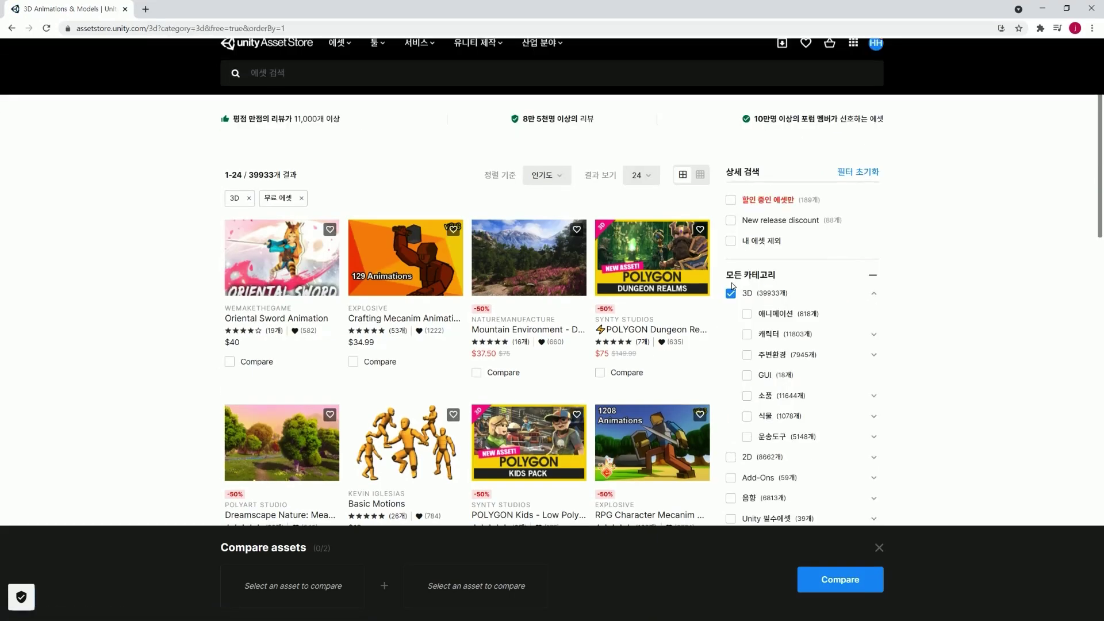
Preview the Low-Poly Simple Nature Pack images and send the pack to Unity.
{"action": "scroll", "coordinate": [276, 293], "scroll_direction": "down", "scroll_amount": 3}
{"action": "left_click", "coordinate": [277, 292]}
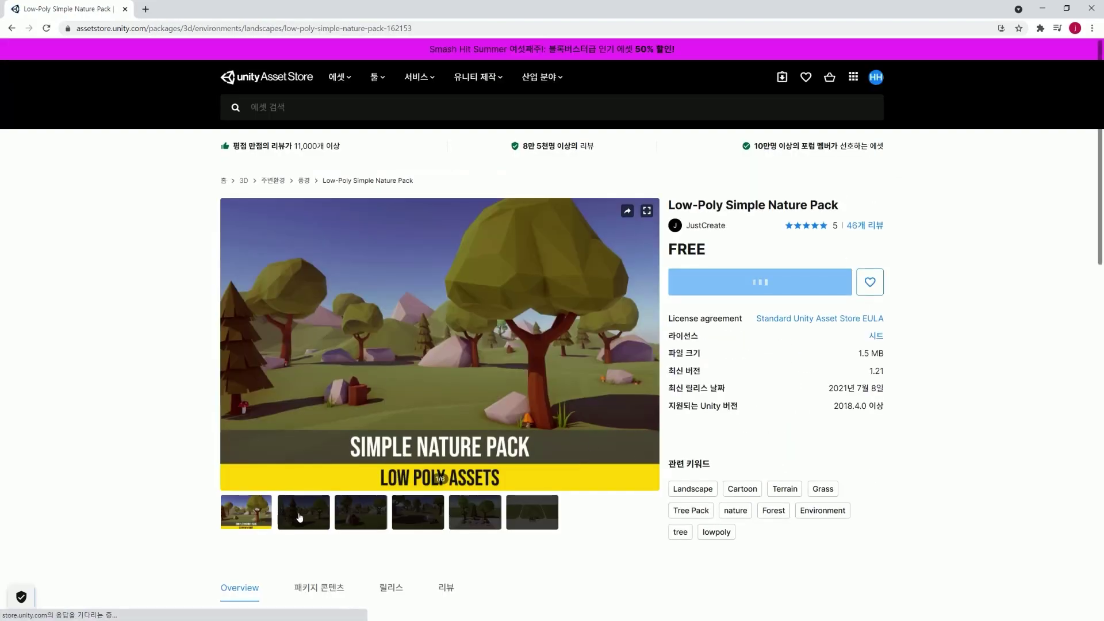
{"action": "left_click", "coordinate": [321, 562]}
{"action": "left_click", "coordinate": [361, 570]}
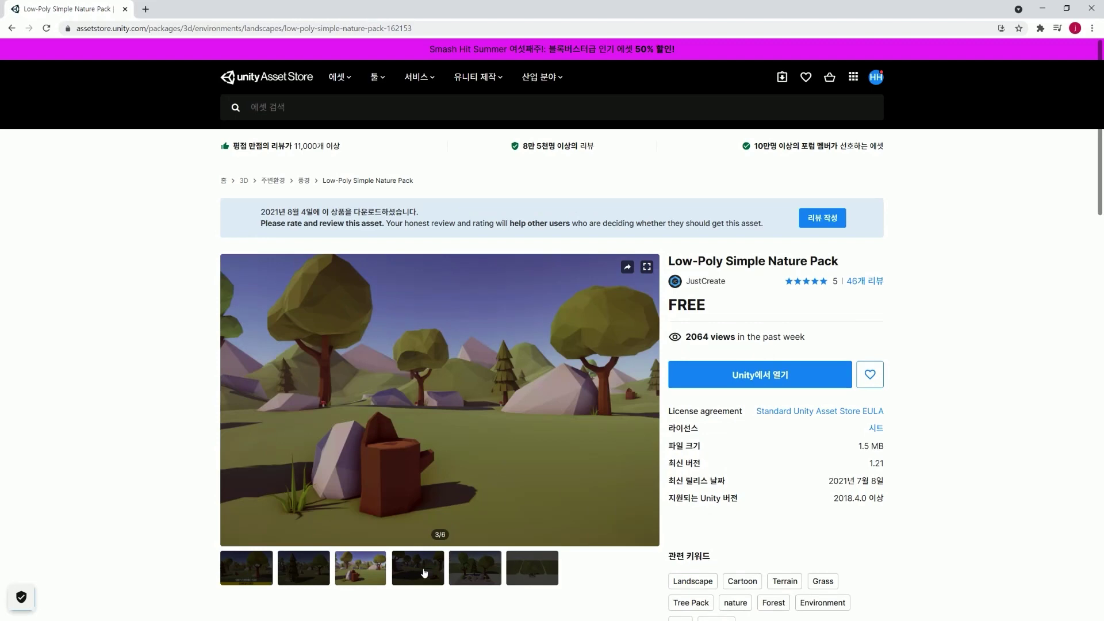
{"action": "left_click", "coordinate": [425, 573]}
{"action": "left_click", "coordinate": [475, 568]}
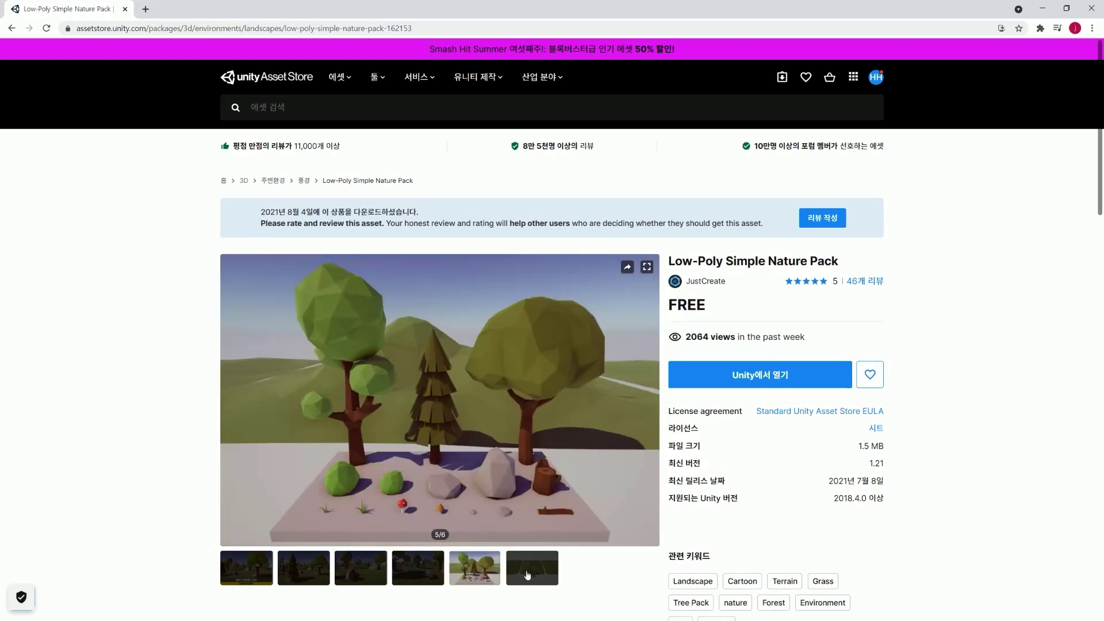
{"action": "scroll", "coordinate": [522, 461], "scroll_direction": "down", "scroll_amount": 1}
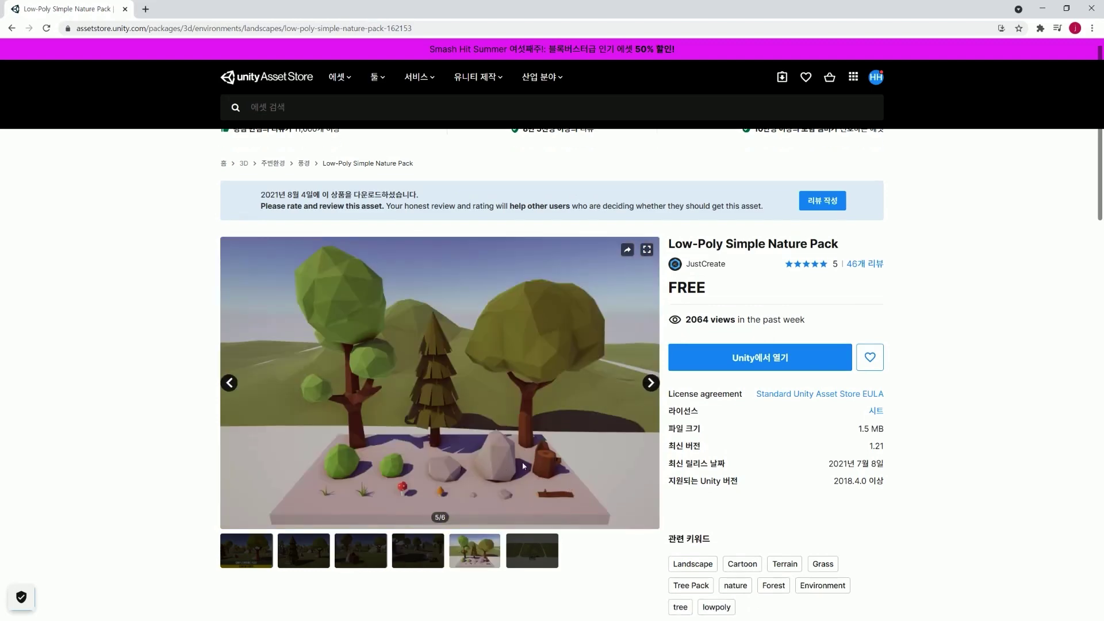
{"action": "scroll", "coordinate": [523, 462], "scroll_direction": "down", "scroll_amount": 3}
{"action": "scroll", "coordinate": [748, 346], "scroll_direction": "up", "scroll_amount": 3}
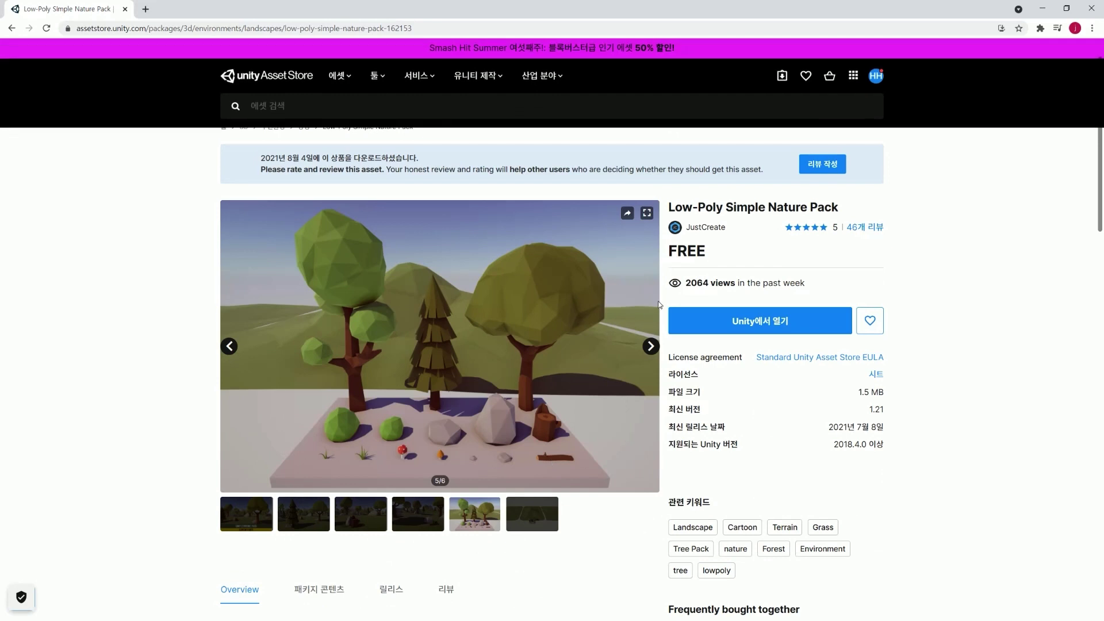
{"action": "left_click", "coordinate": [785, 331]}
Import the nature pack without Scenes or the HDRP, LWRP and URP unitypackages.
{"action": "left_click", "coordinate": [614, 122]}
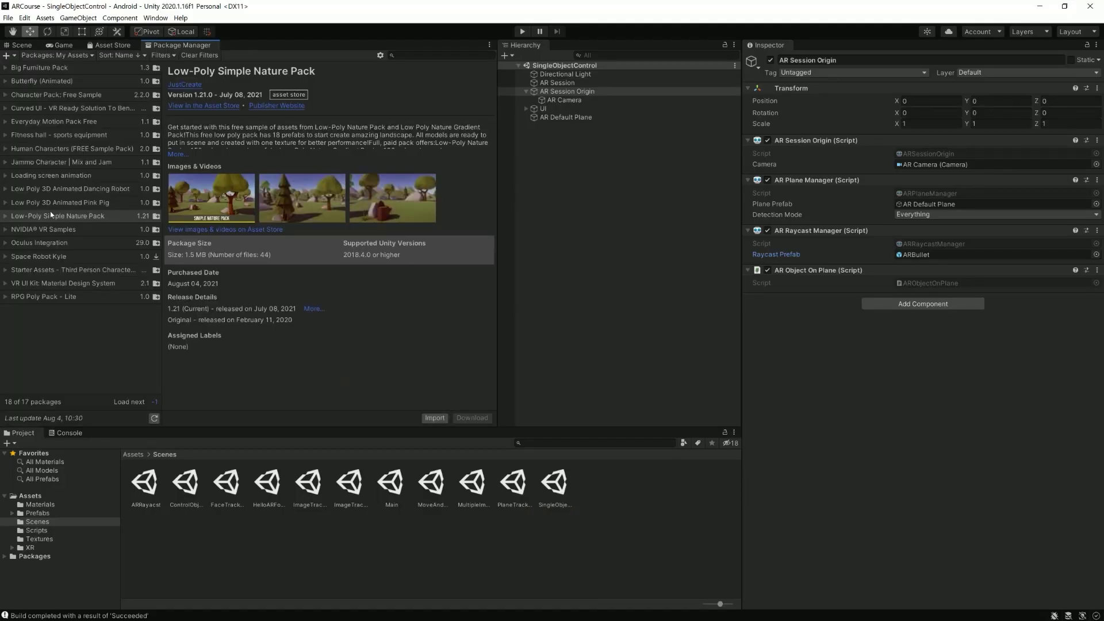
{"action": "left_click", "coordinate": [435, 419]}
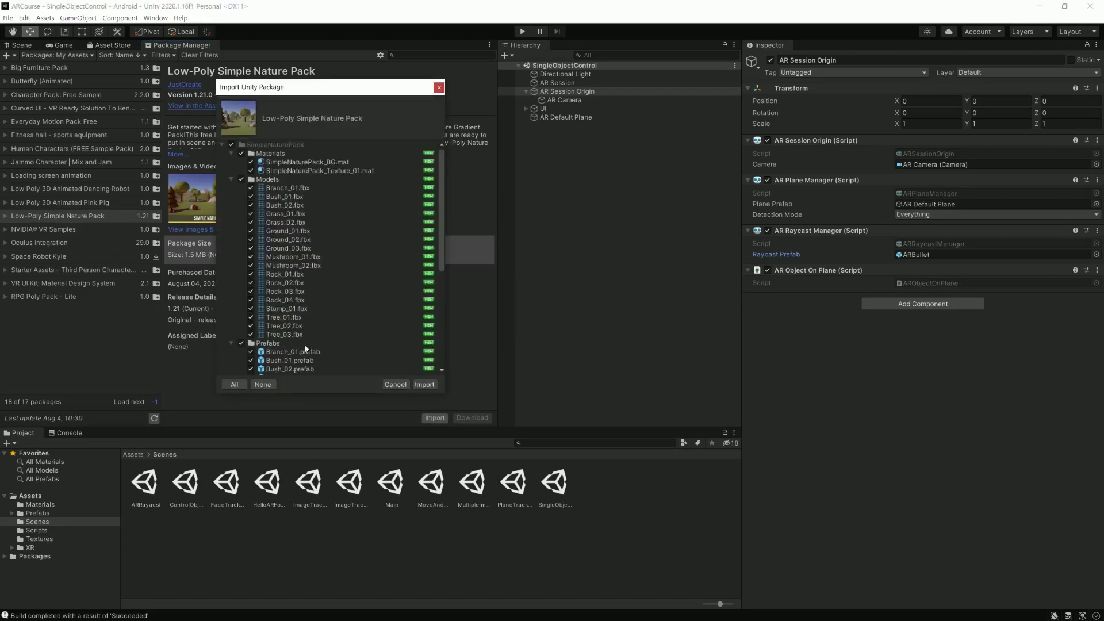
{"action": "scroll", "coordinate": [306, 349], "scroll_direction": "down", "scroll_amount": 5}
{"action": "scroll", "coordinate": [291, 288], "scroll_direction": "down", "scroll_amount": 5}
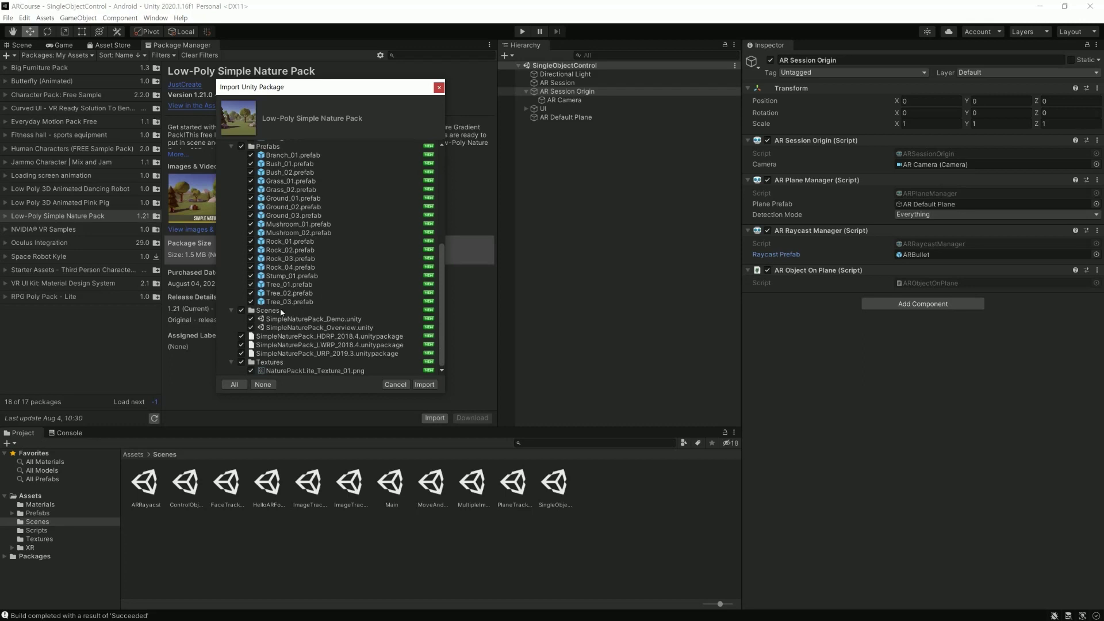
{"action": "left_click", "coordinate": [243, 310]}
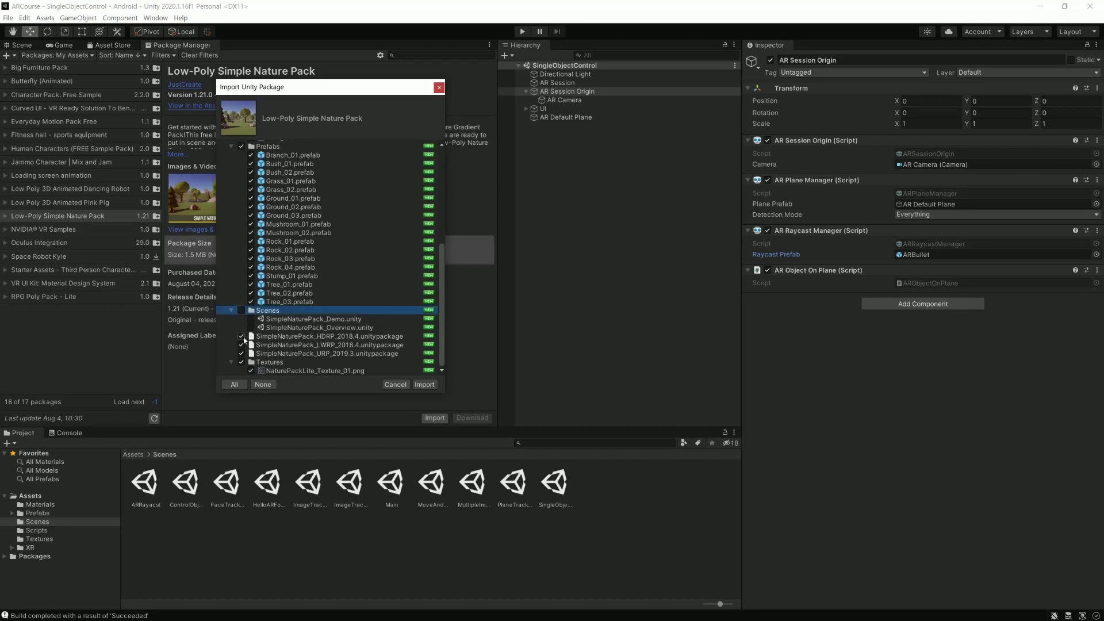
{"action": "left_click", "coordinate": [242, 337]}
{"action": "left_click", "coordinate": [242, 345]}
{"action": "left_click", "coordinate": [242, 354]}
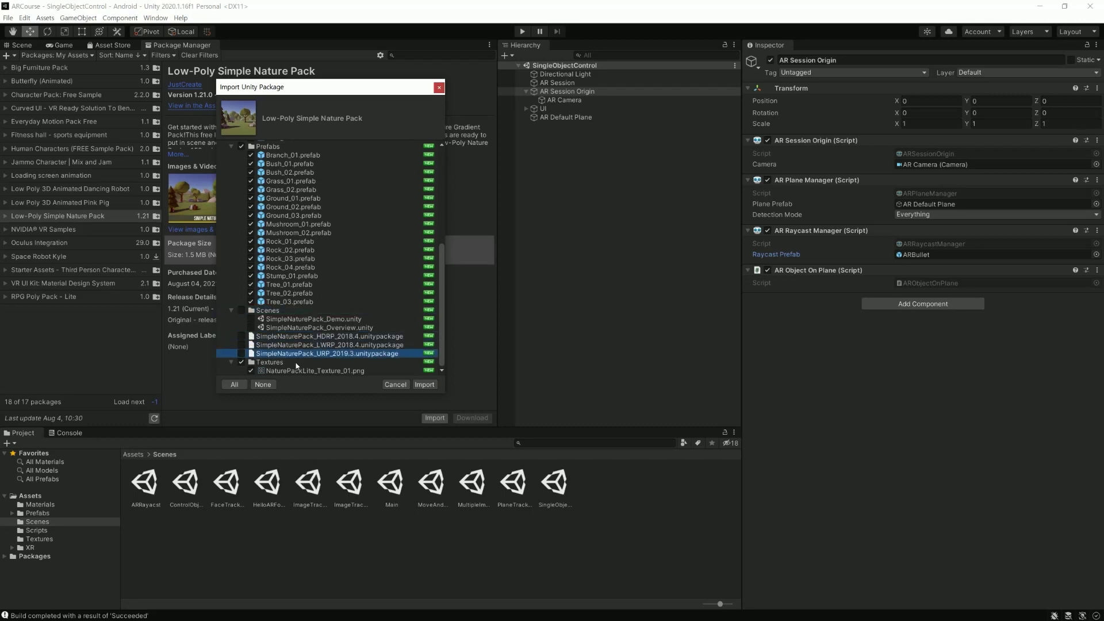
{"action": "scroll", "coordinate": [289, 324], "scroll_direction": "up", "scroll_amount": 5}
{"action": "scroll", "coordinate": [289, 324], "scroll_direction": "up", "scroll_amount": 3}
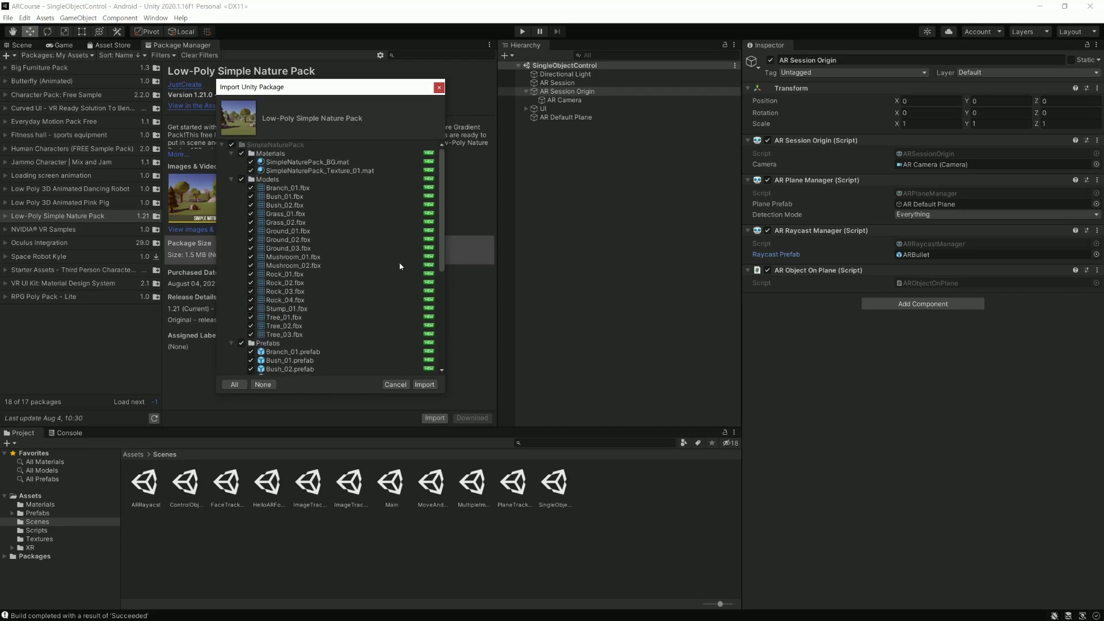
{"action": "left_click", "coordinate": [425, 385]}
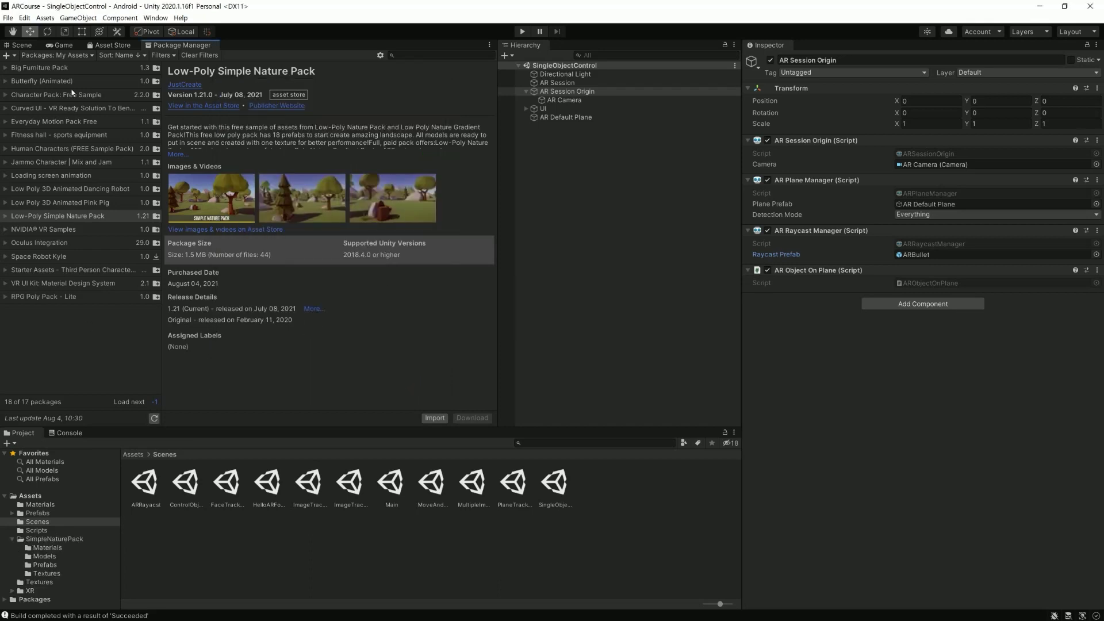
Browse to Assets > SimpleNaturePack > Prefabs, inspect Mushroom_02, then reselect AR Session Origin.
{"action": "left_click", "coordinate": [22, 45]}
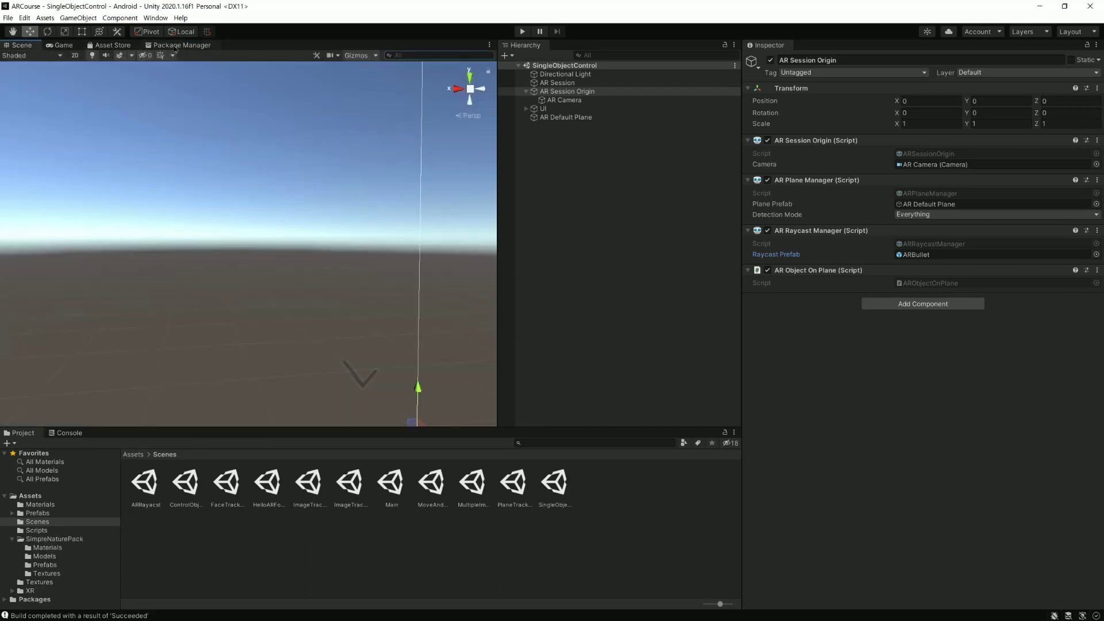
{"action": "left_click", "coordinate": [40, 539]}
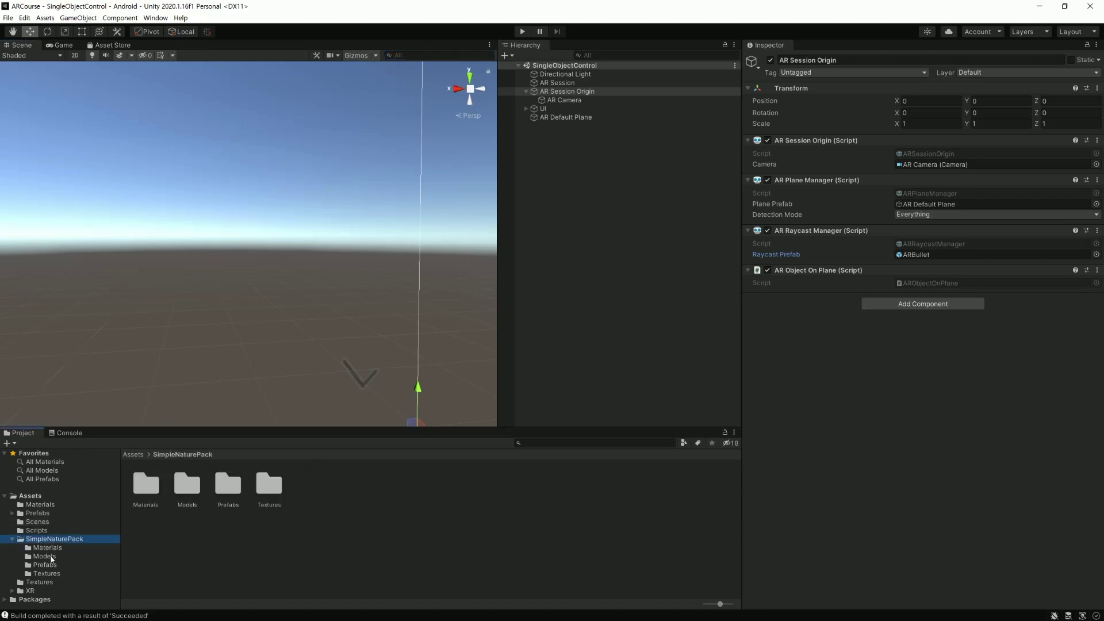
{"action": "left_click", "coordinate": [51, 558]}
{"action": "left_click", "coordinate": [73, 565]}
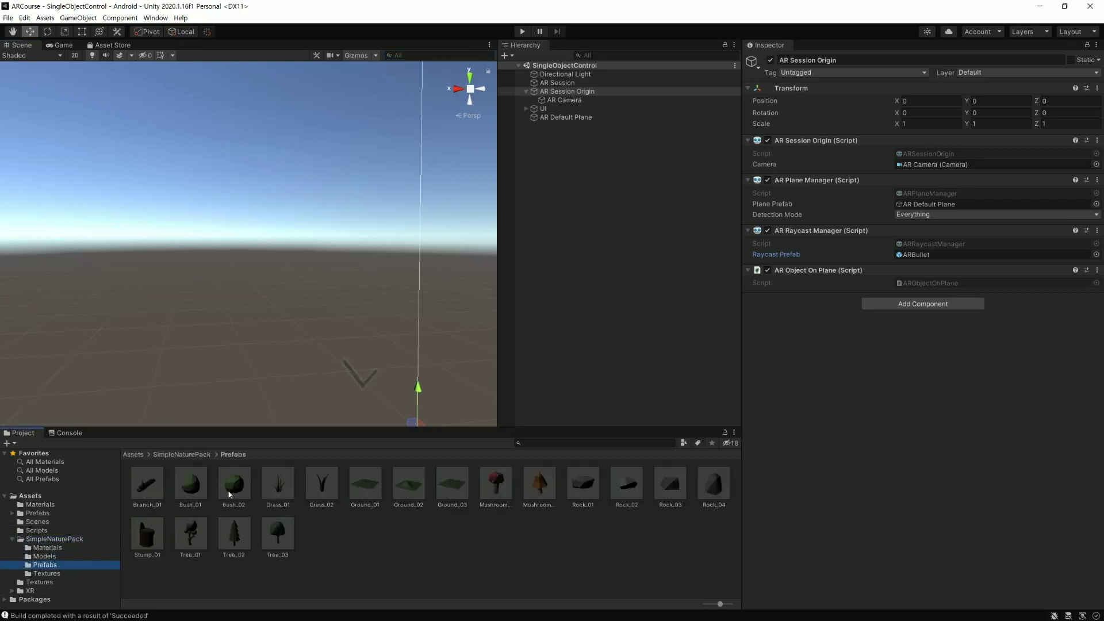
{"action": "left_click", "coordinate": [539, 484]}
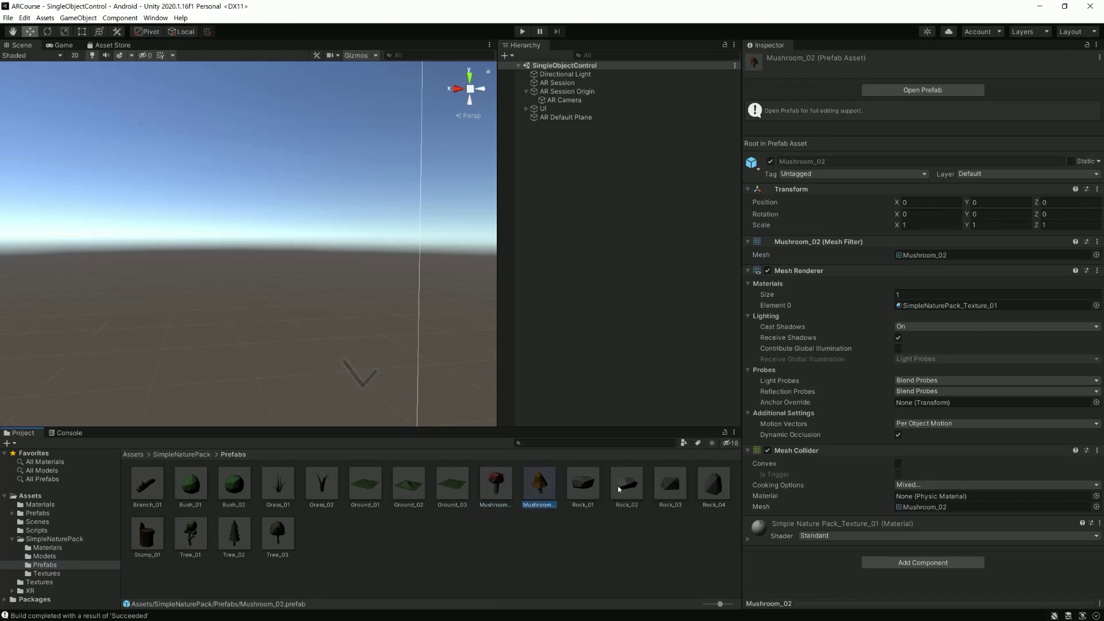
{"action": "left_click", "coordinate": [582, 92]}
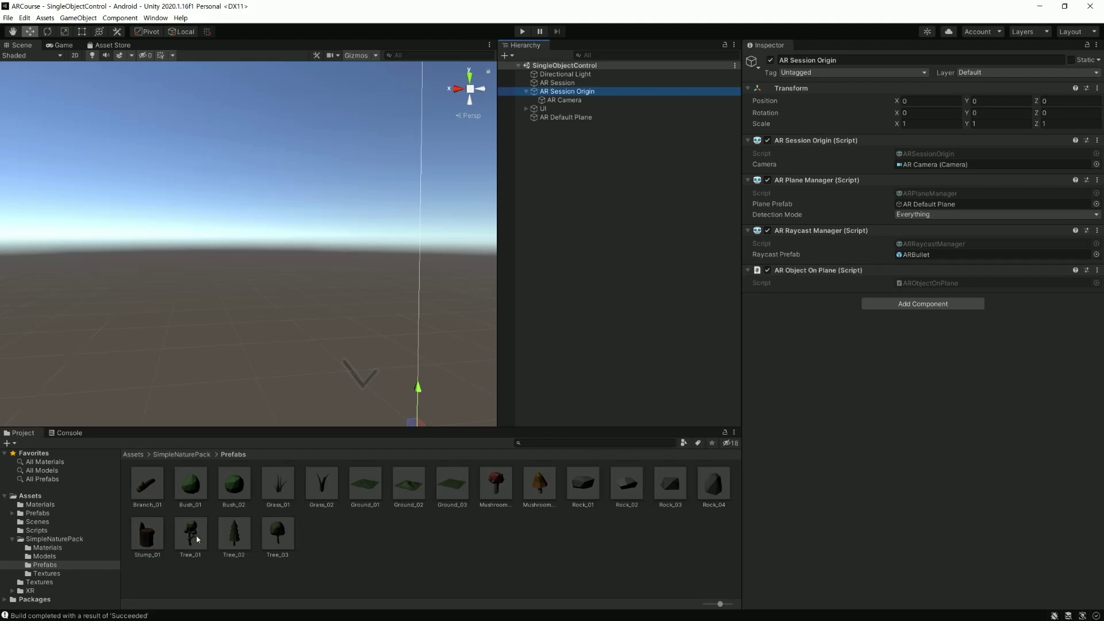
Assign Tree_01 as Raycast Prefab and scale the Tree_01 prefab to 0.1 on X, Y, Z.
{"action": "left_click_drag", "start_coordinate": [190, 545], "coordinate": [926, 260]}
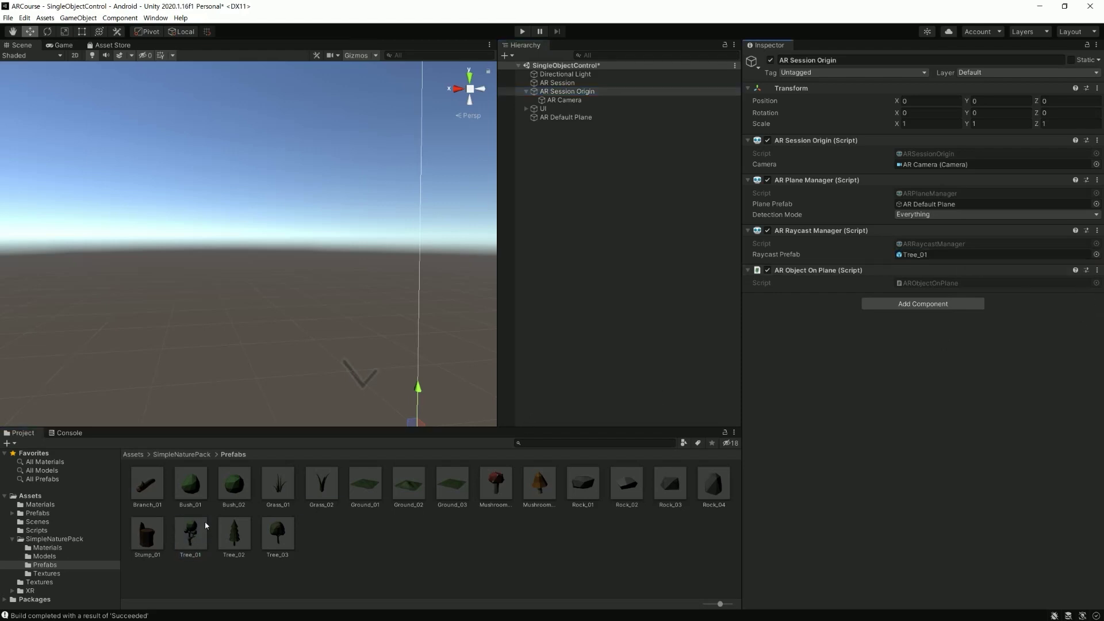
{"action": "double_click", "coordinate": [190, 533]}
{"action": "middle_click_drag", "start_coordinate": [285, 346], "coordinate": [338, 346]}
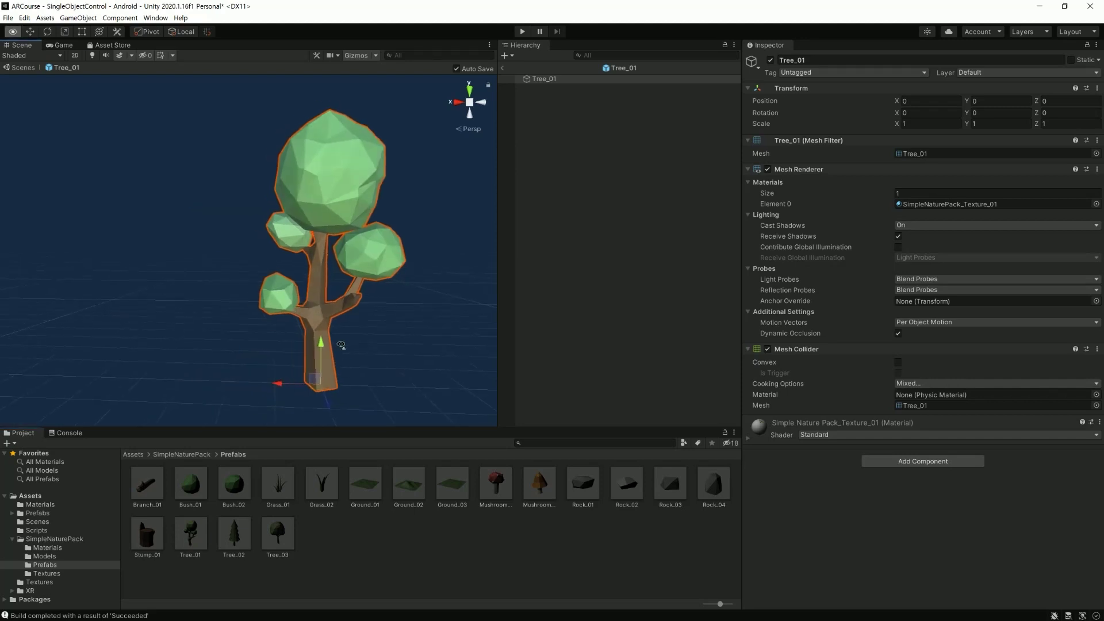
{"action": "left_click", "coordinate": [555, 80]}
{"action": "mouse_move", "coordinate": [368, 325]}
{"action": "left_mouse_down", "text": "alt"}
{"action": "mouse_move", "coordinate": [323, 328]}
{"action": "mouse_move", "coordinate": [333, 322]}
{"action": "left_mouse_up", "text": "alt"}
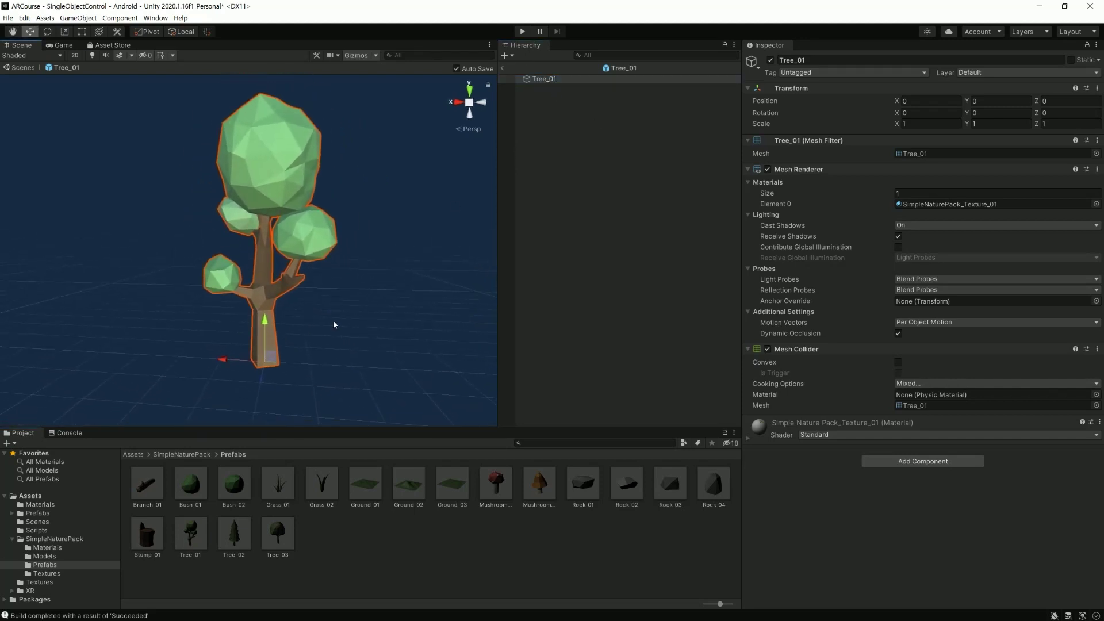
{"action": "left_click", "coordinate": [926, 125]}
{"action": "type", "text": "0"}
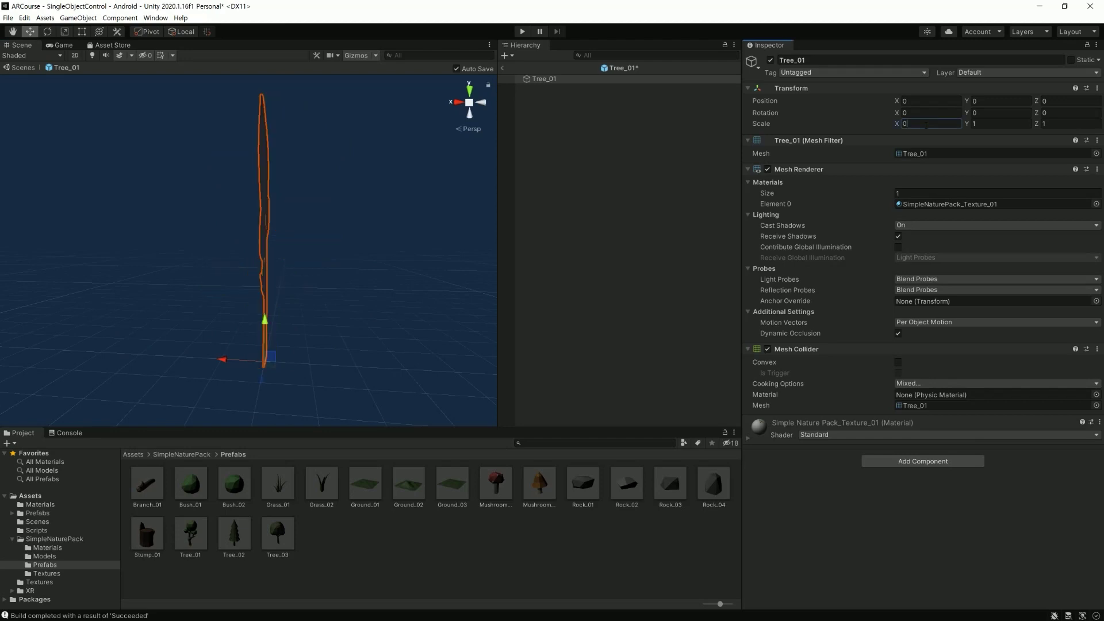
{"action": "type", "text": ".1"}
{"action": "key", "text": "Tab"}
{"action": "type", "text": "0.1"}
{"action": "key", "text": "Tab"}
{"action": "type", "text": "0.1"}
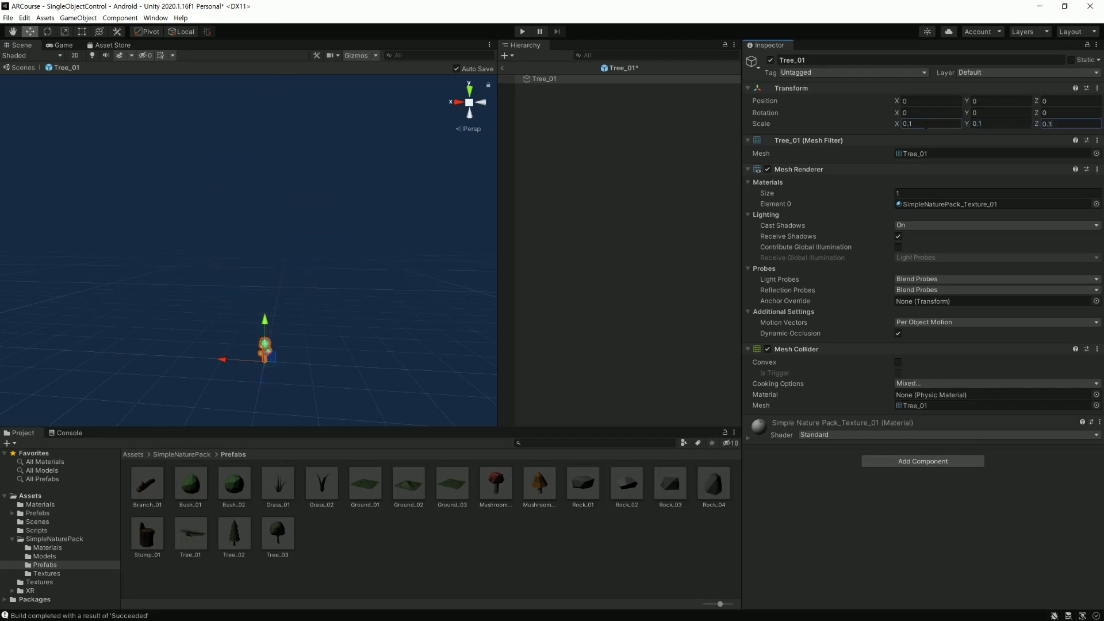
{"action": "left_click", "coordinate": [364, 340]}
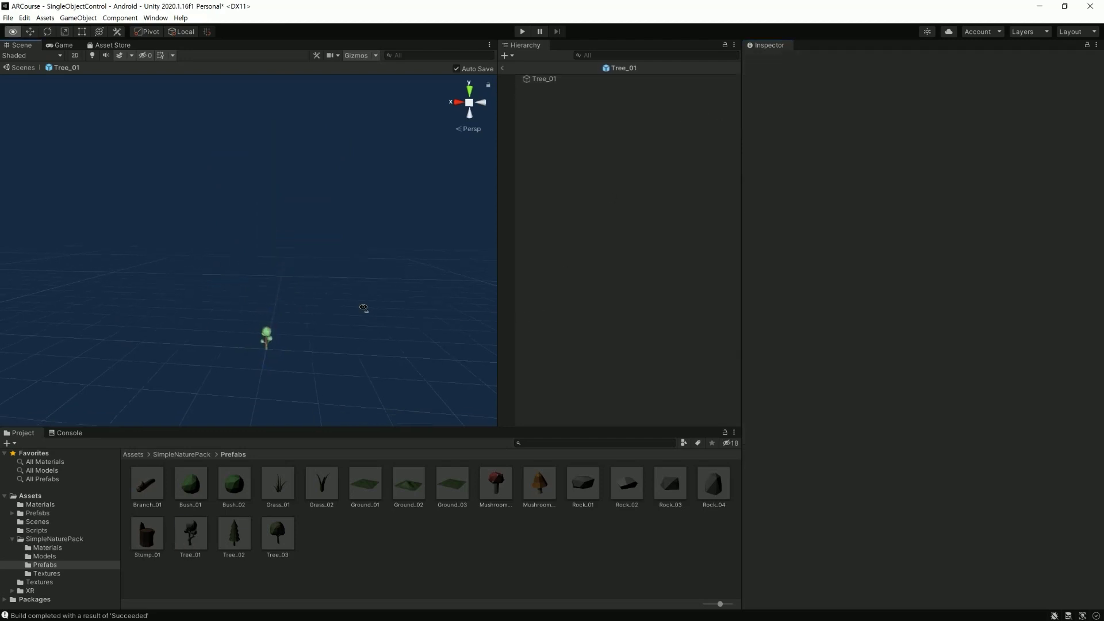
{"action": "left_click", "coordinate": [504, 68]}
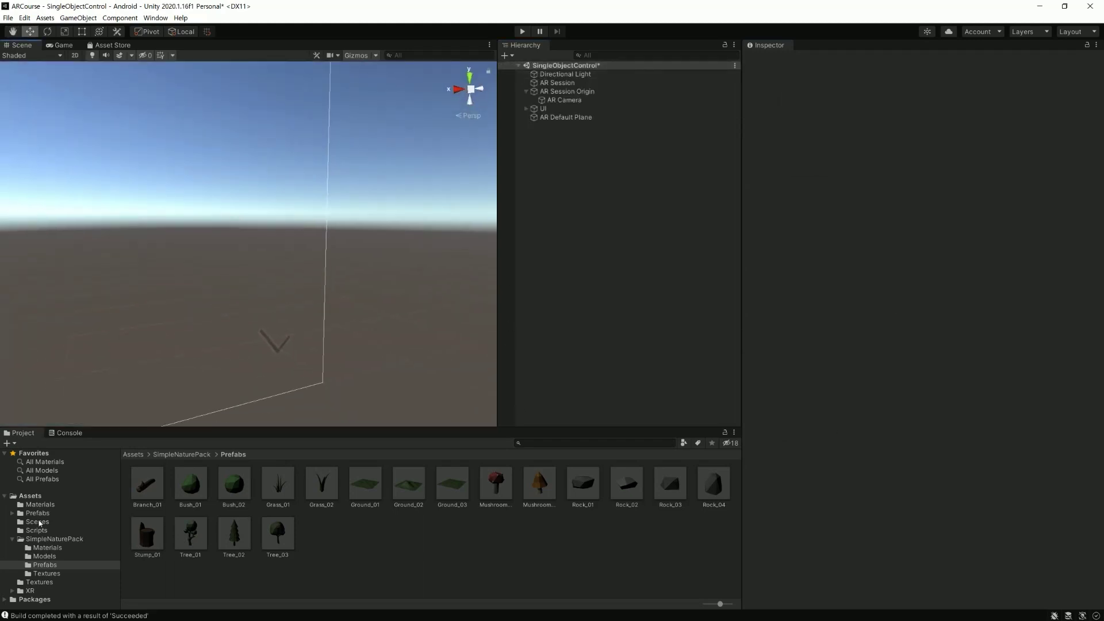
Save the SingleObjectControl scene, then show the project's Scripts folder.
{"action": "left_click", "coordinate": [38, 522]}
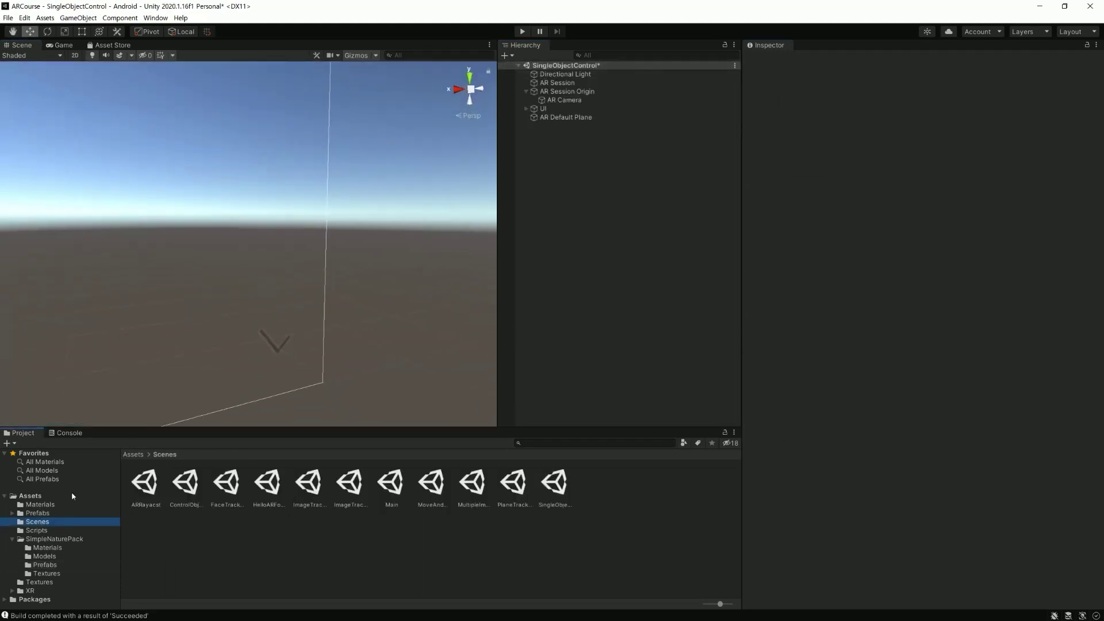
{"action": "left_click", "coordinate": [587, 92]}
{"action": "key", "text": "ctrl+s"}
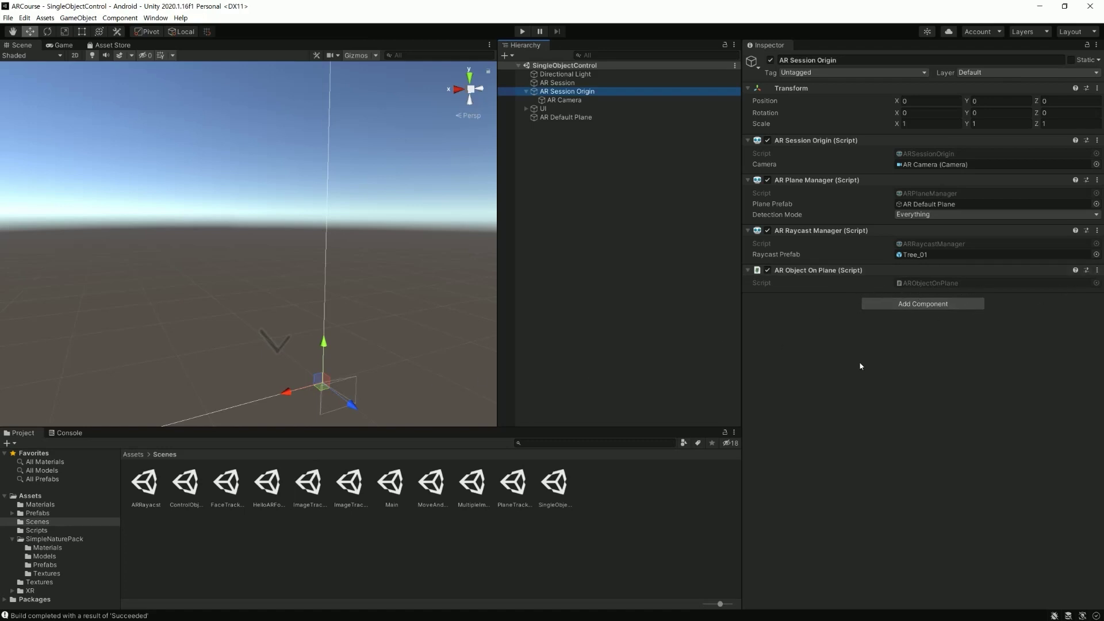
{"action": "left_click", "coordinate": [13, 540]}
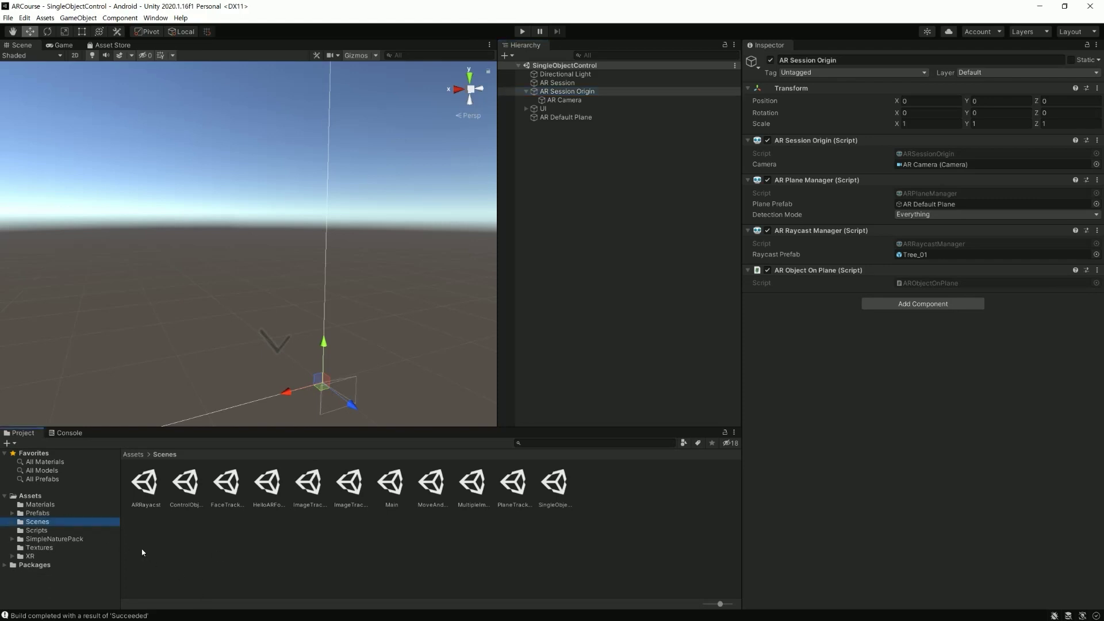
{"action": "left_click", "coordinate": [73, 531]}
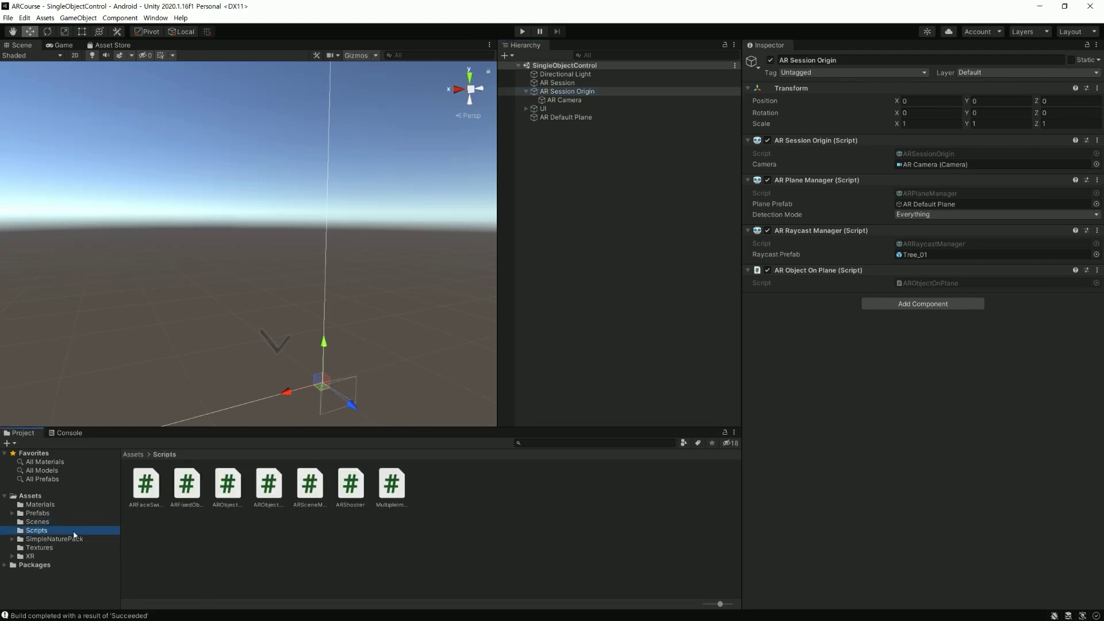
Duplicate the ARObjectOnPlane script as ARObjectController and open it in Visual Studio.
{"action": "left_click", "coordinate": [276, 488]}
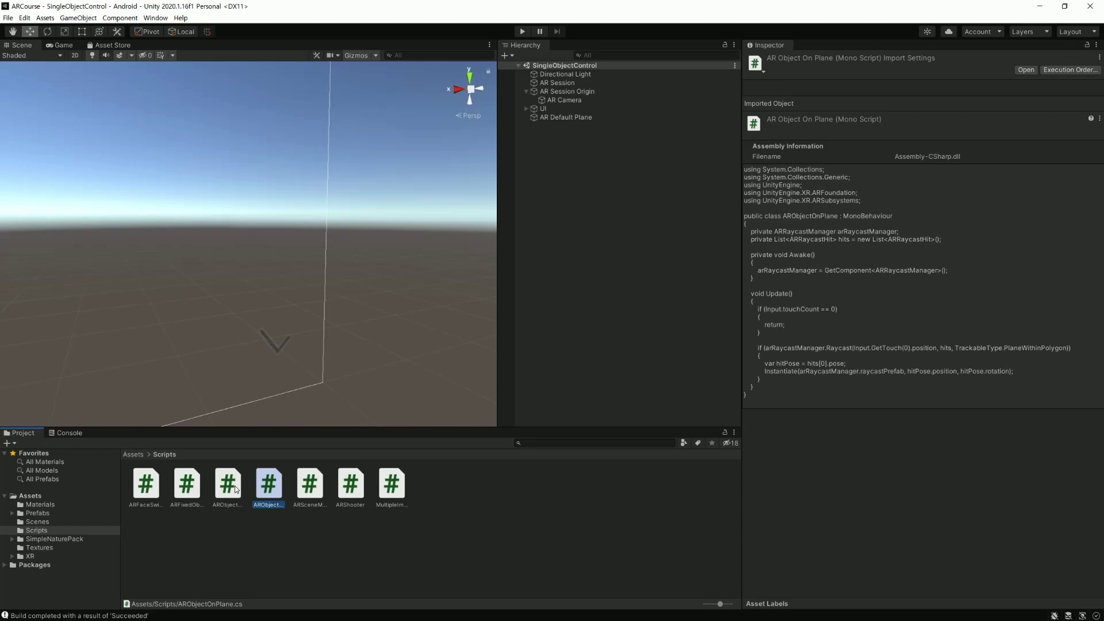
{"action": "key", "text": "ctrl+d"}
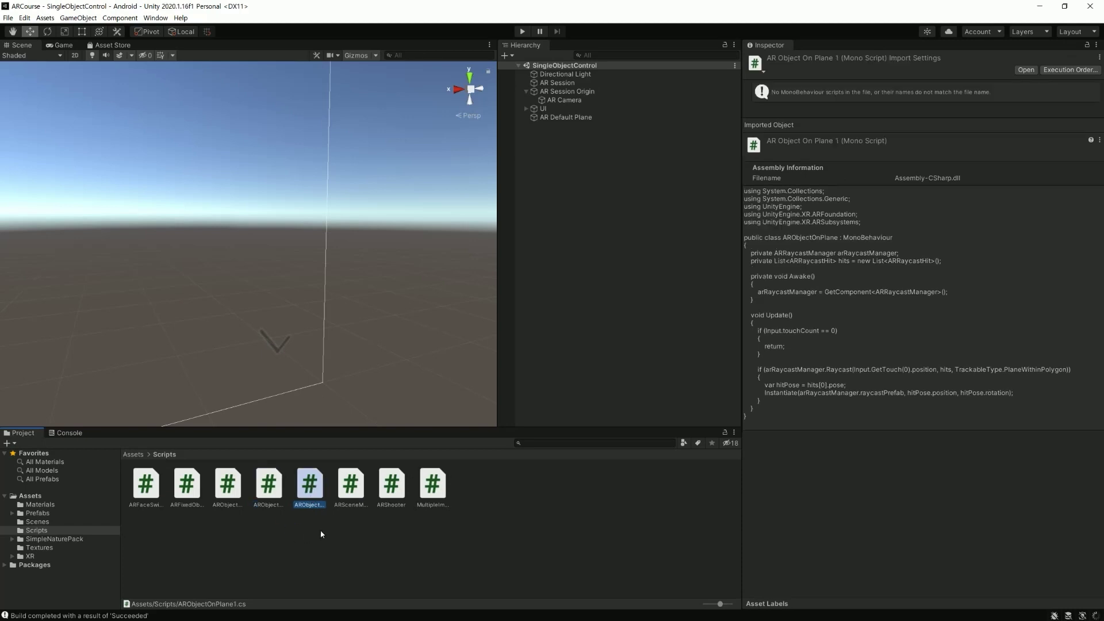
{"action": "left_click", "coordinate": [320, 505]}
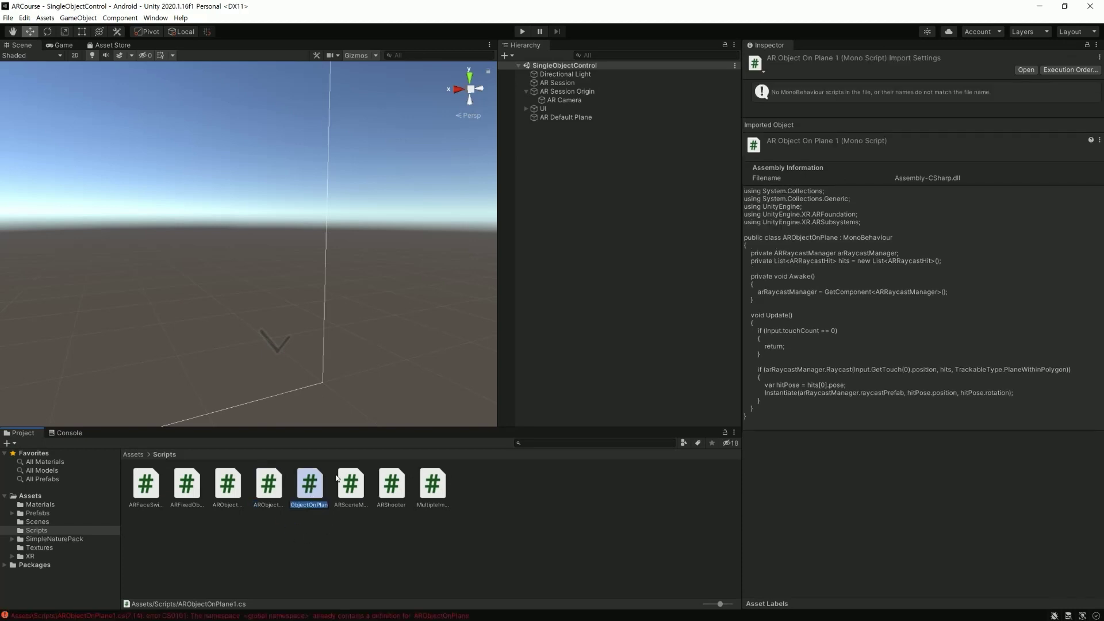
{"action": "type", "text": "ARObj"}
{"action": "type", "text": "ectCo"}
{"action": "type", "text": "ntroller"}
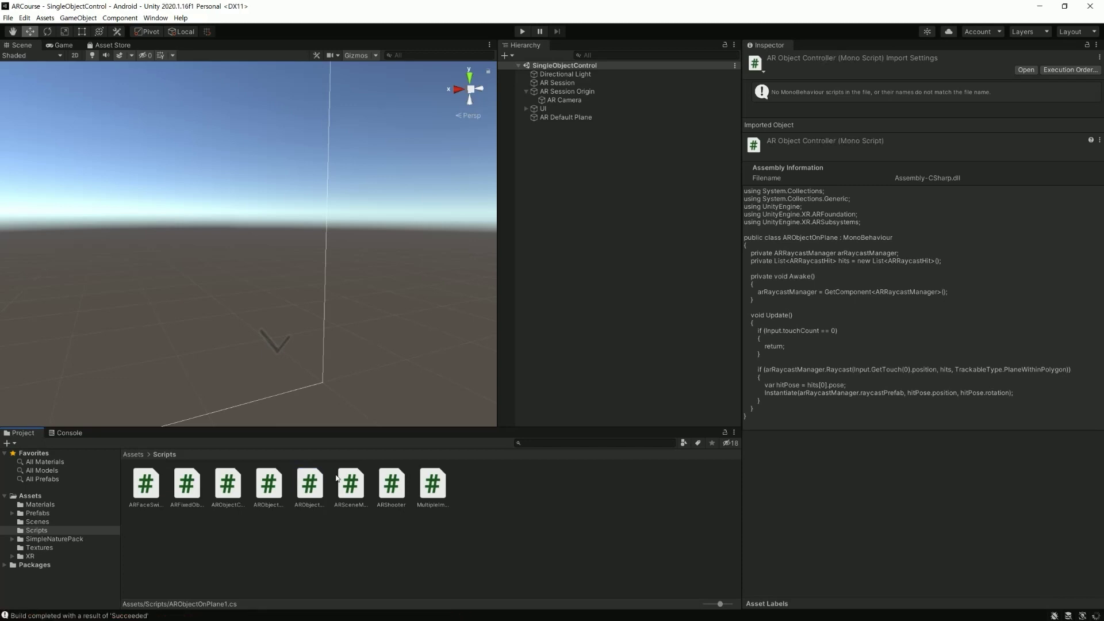
{"action": "key", "text": "Return"}
{"action": "left_click", "coordinate": [232, 496]}
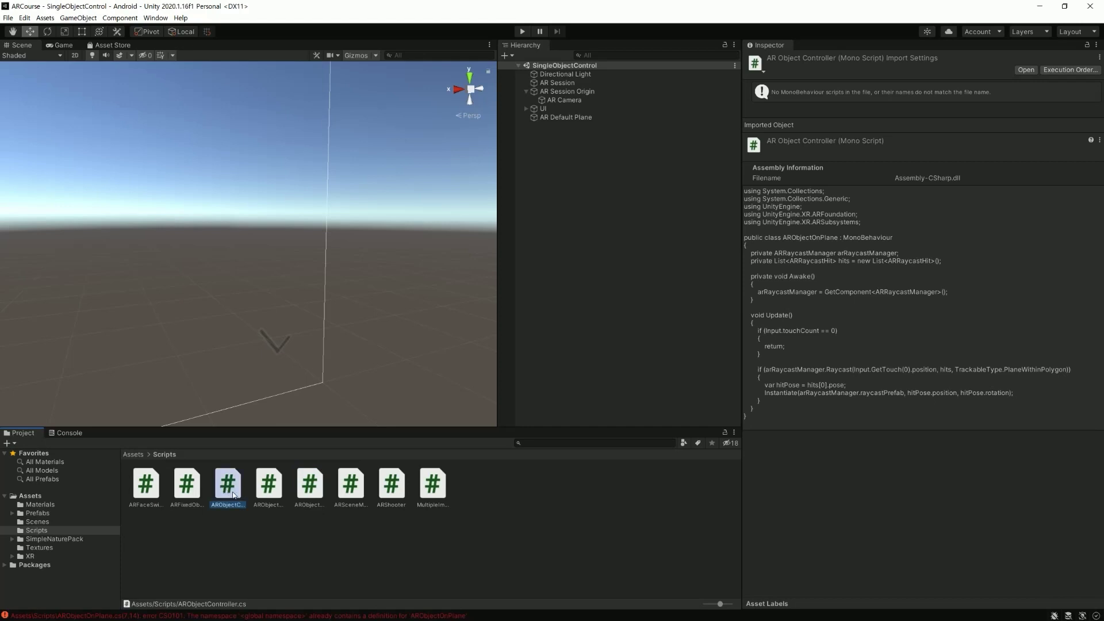
{"action": "double_click", "coordinate": [226, 492]}
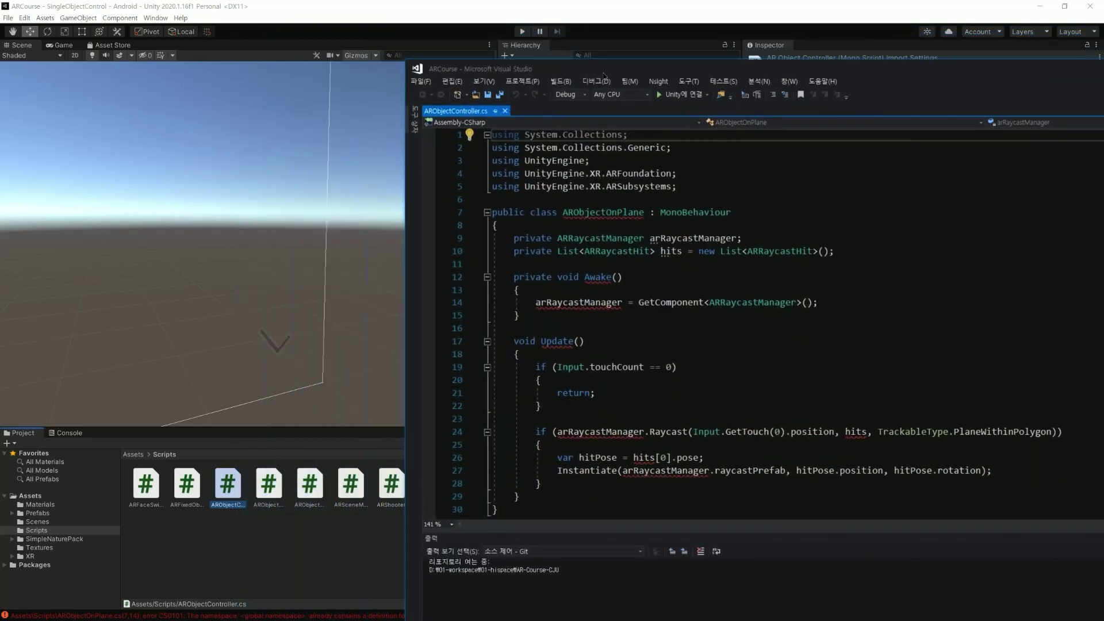
Rename the class ARObjectOnPlane to ARObjectController, save the file, and switch back to Unity.
{"action": "left_click_drag", "start_coordinate": [433, 46], "coordinate": [596, 72]}
{"action": "double_click", "coordinate": [604, 211]}
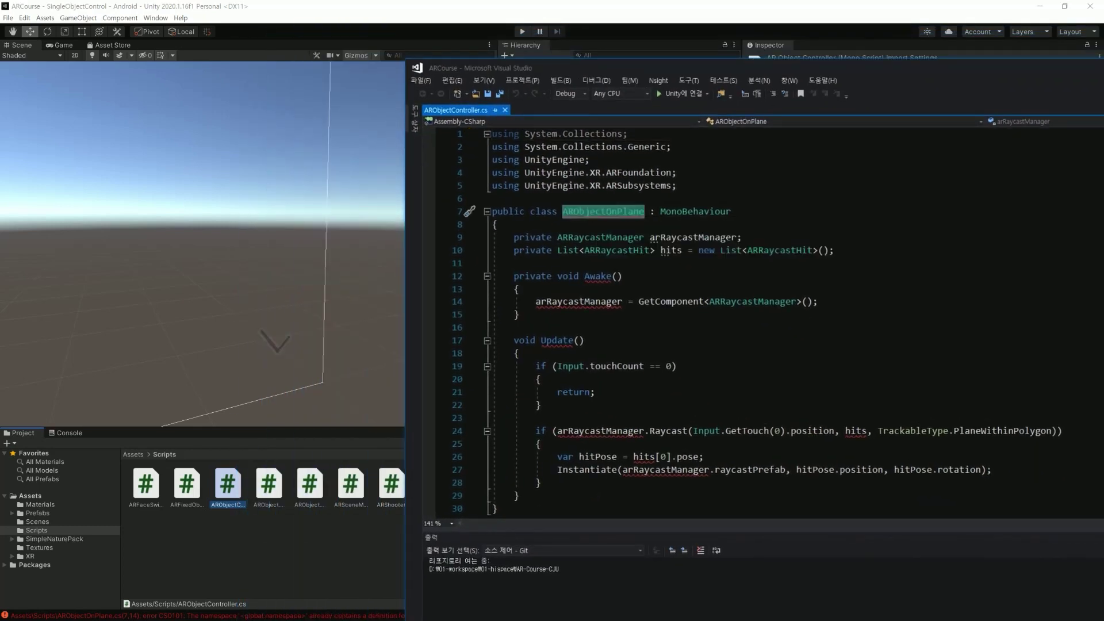
{"action": "type", "text": "ARObject"}
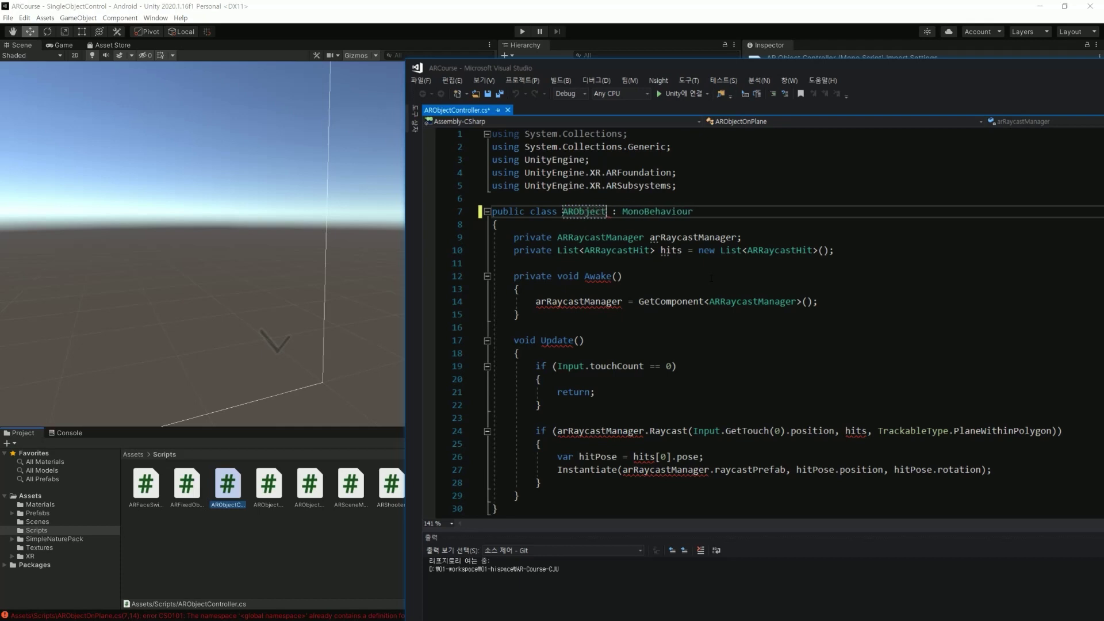
{"action": "type", "text": "C"}
{"action": "type", "text": "ontrolle"}
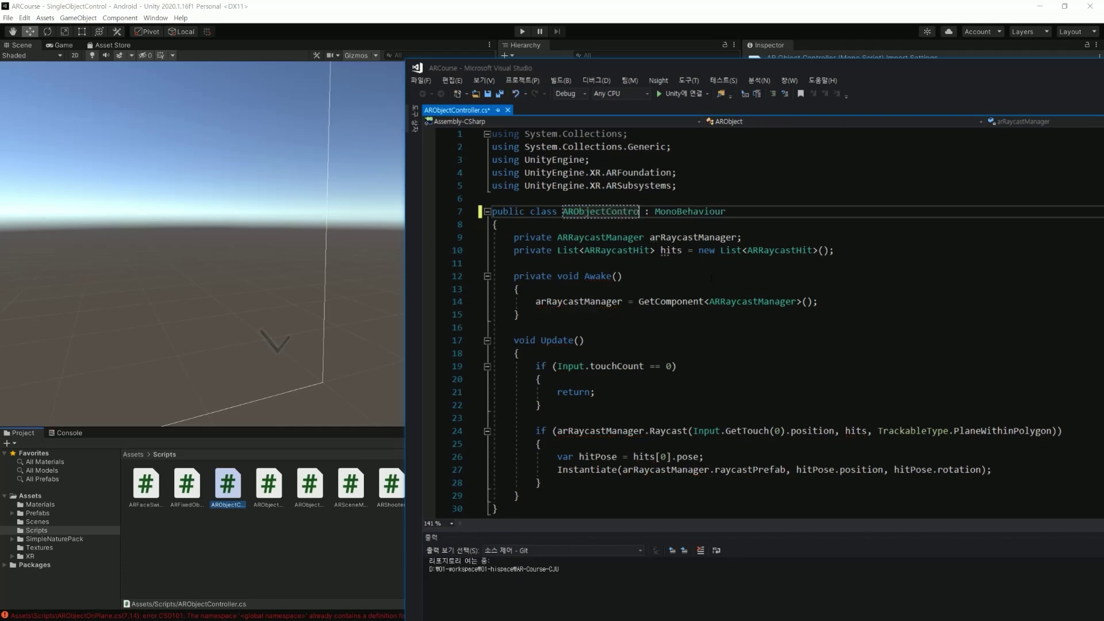
{"action": "type", "text": "r"}
{"action": "key", "text": "Return"}
{"action": "key", "text": "ctrl+s"}
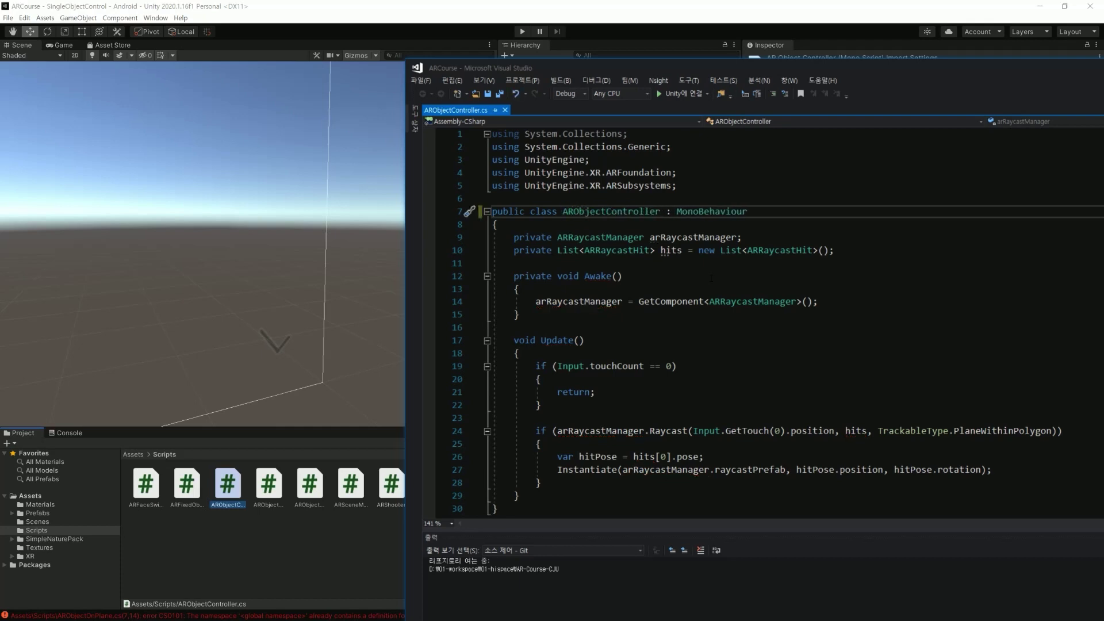
{"action": "left_click", "coordinate": [306, 534]}
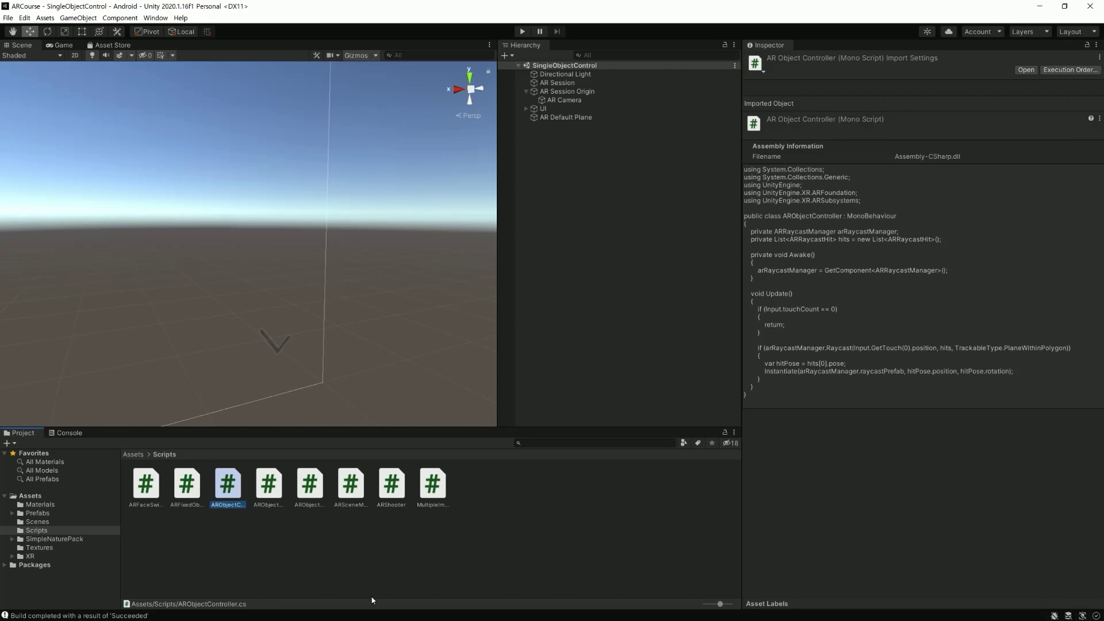
Remove the AR Object On Plane component from AR Session Origin.
{"action": "left_click", "coordinate": [567, 91]}
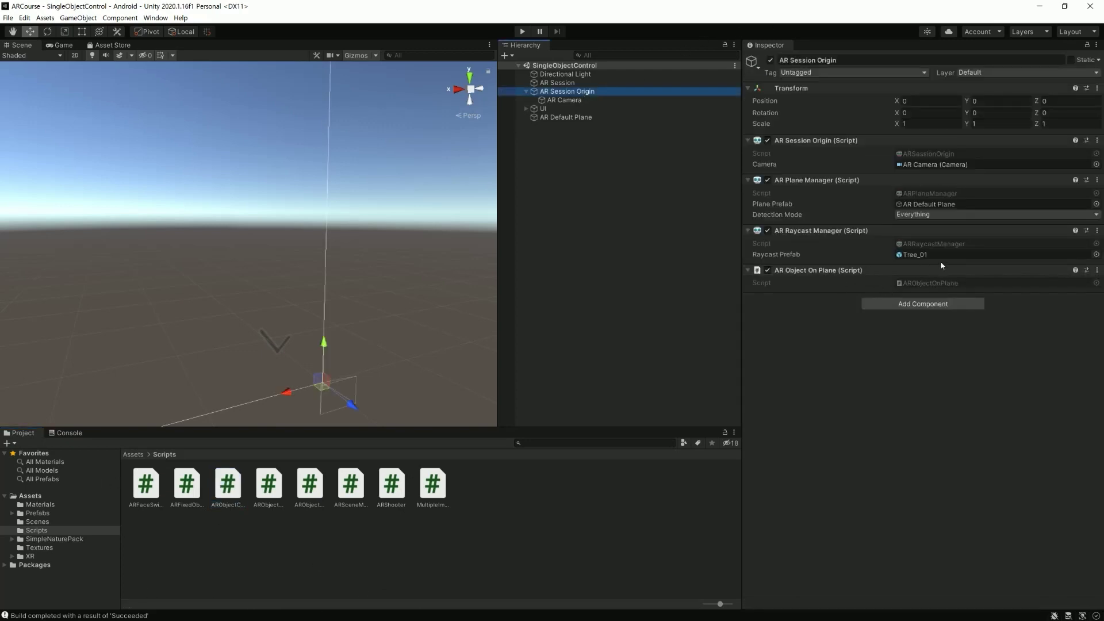
{"action": "left_click", "coordinate": [1098, 270]}
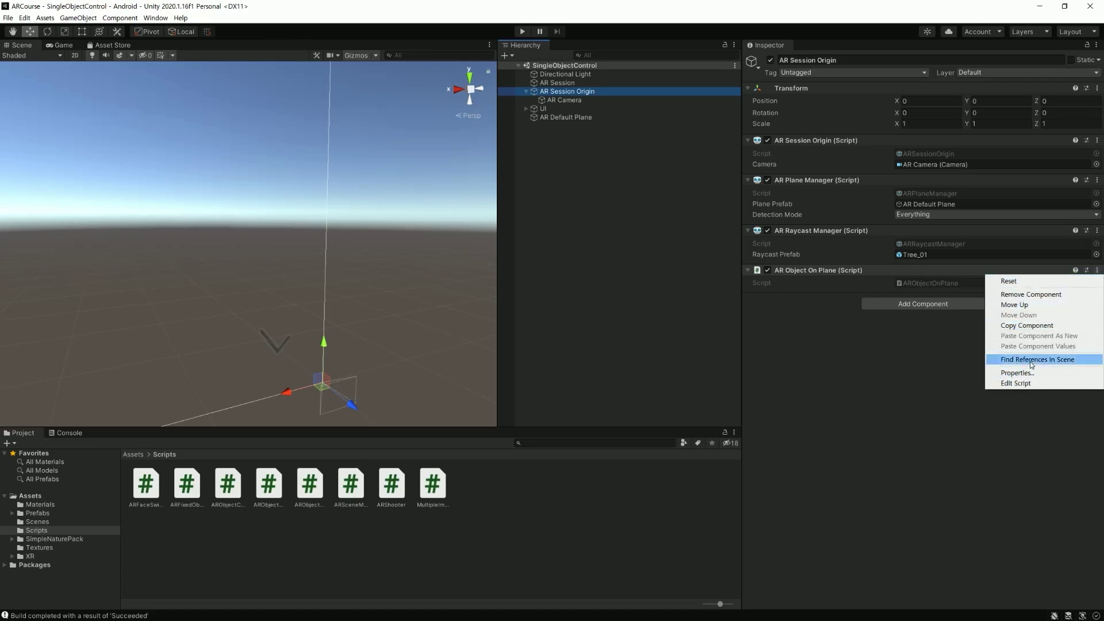
{"action": "left_click", "coordinate": [1030, 294]}
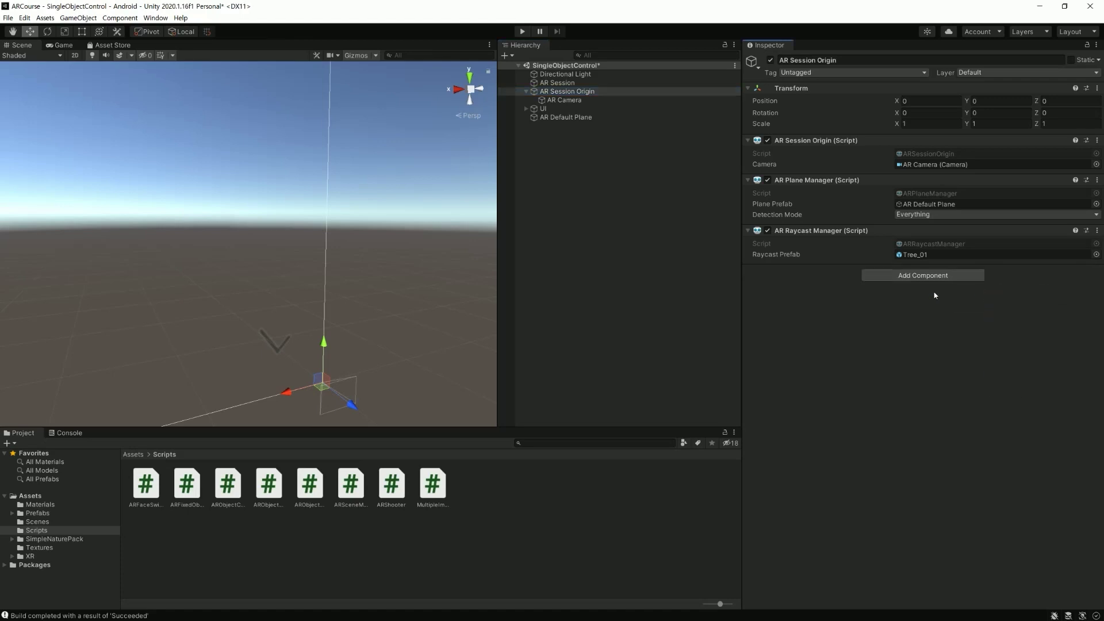
Add the AR Object Controller component and open its script in Visual Studio.
{"action": "left_click", "coordinate": [943, 276]}
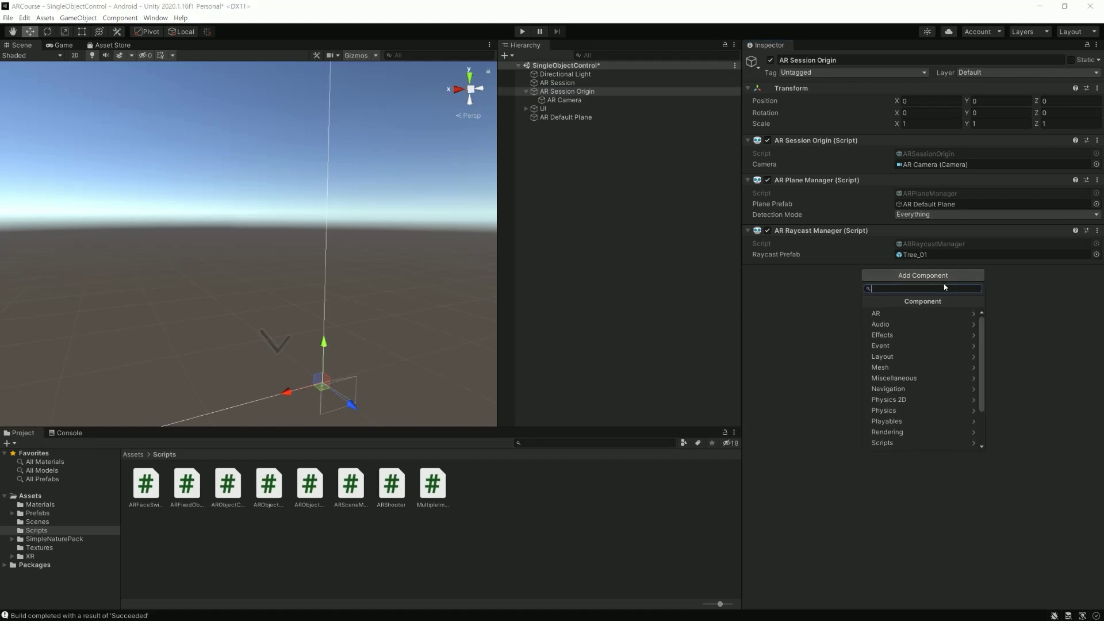
{"action": "type", "text": "ARObjec"}
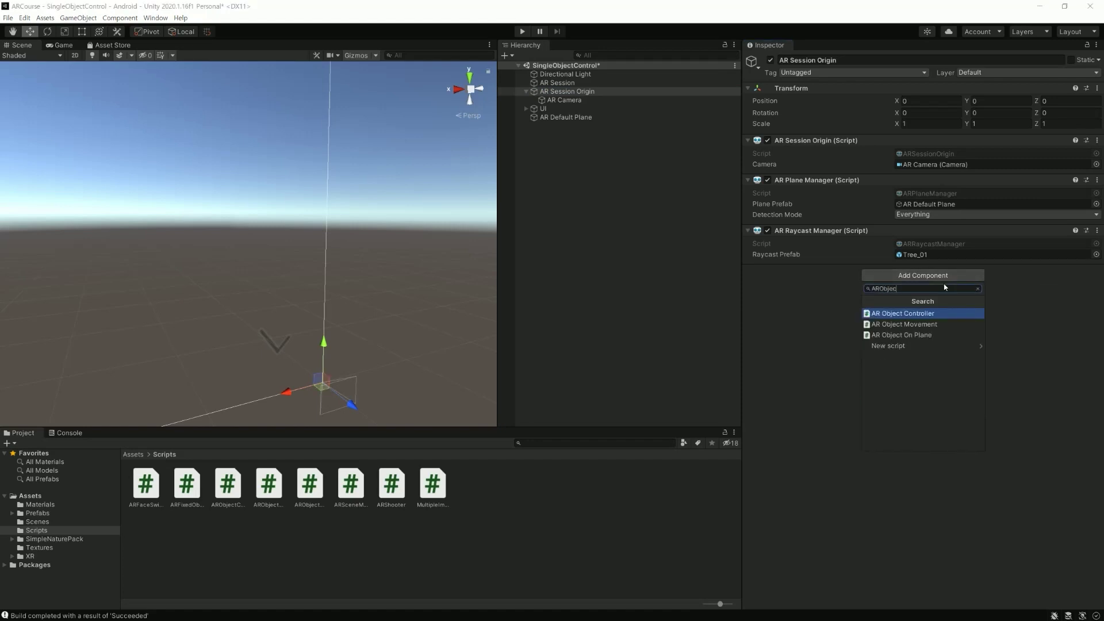
{"action": "key", "text": "Return"}
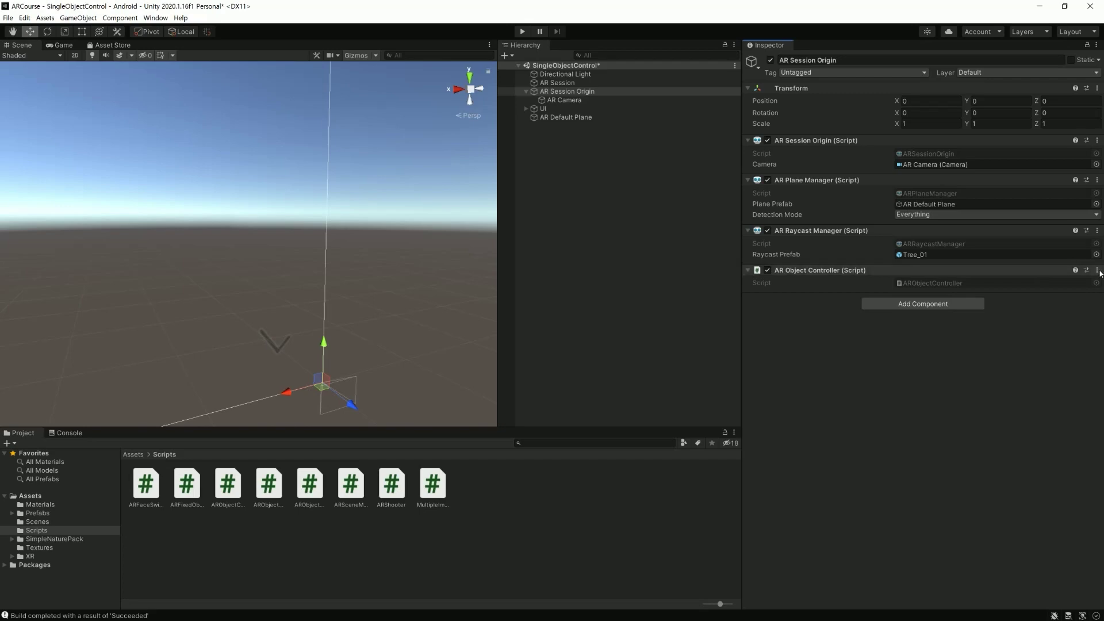
{"action": "left_click", "coordinate": [1098, 272]}
{"action": "left_click", "coordinate": [1004, 382]}
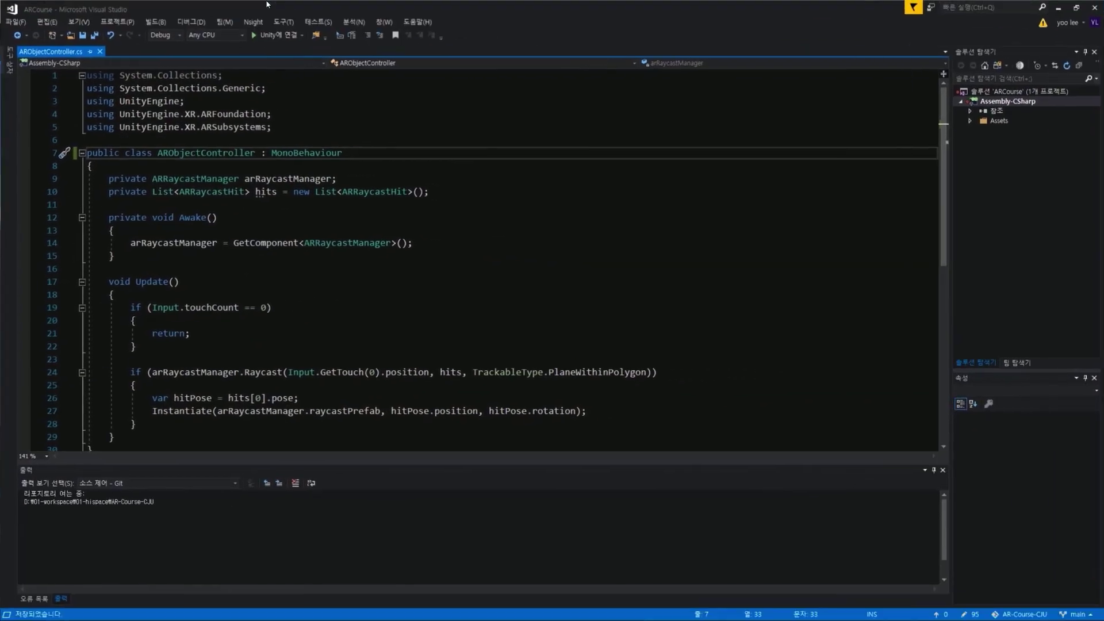
Maximize Visual Studio and enlarge the code area above the output pane.
{"action": "left_click", "coordinate": [131, 359]}
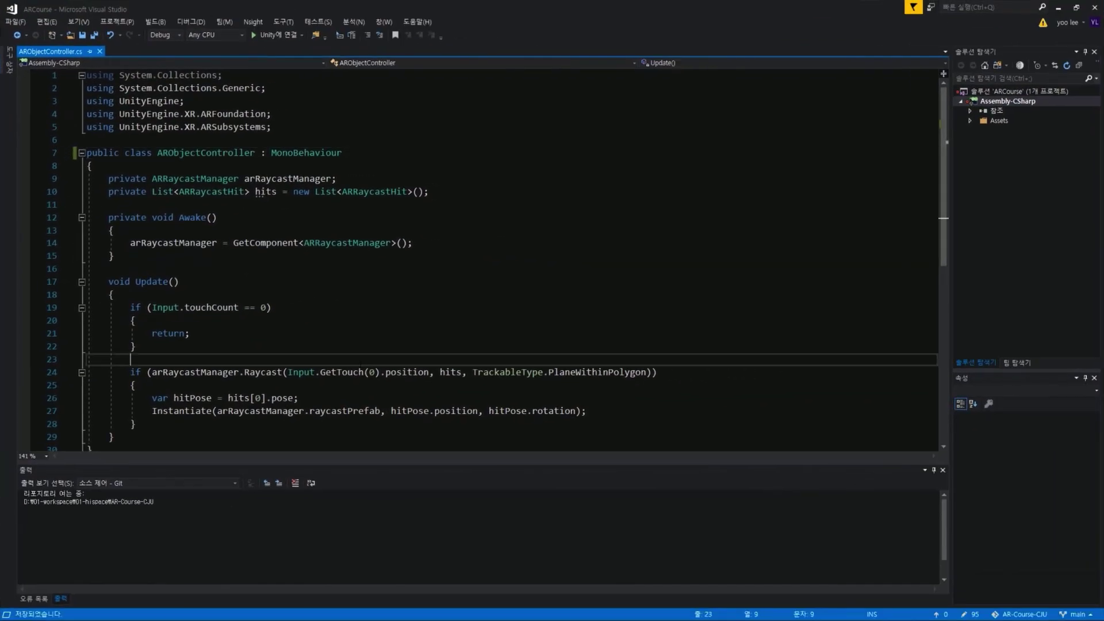
{"action": "left_click_drag", "start_coordinate": [279, 464], "coordinate": [279, 496]}
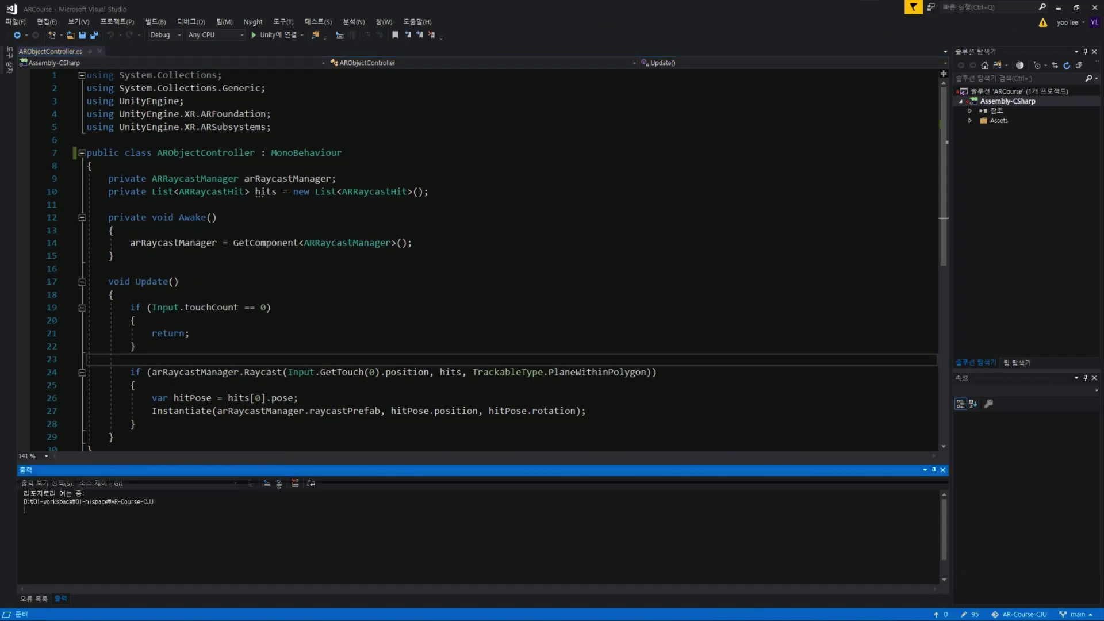
{"action": "left_click", "coordinate": [304, 421]}
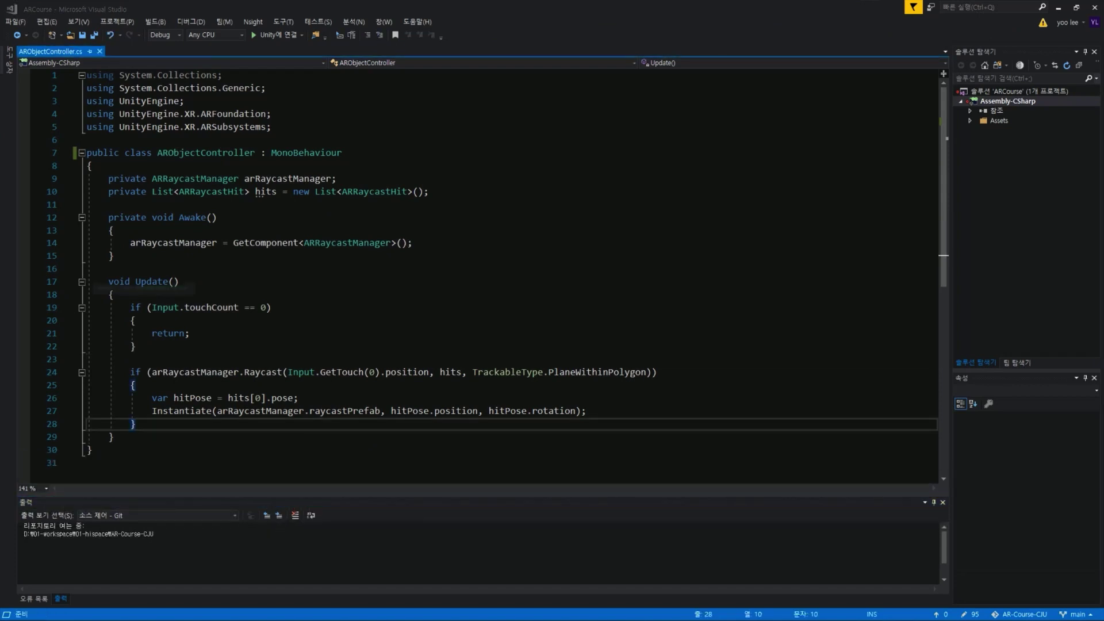
{"action": "left_click", "coordinate": [299, 398]}
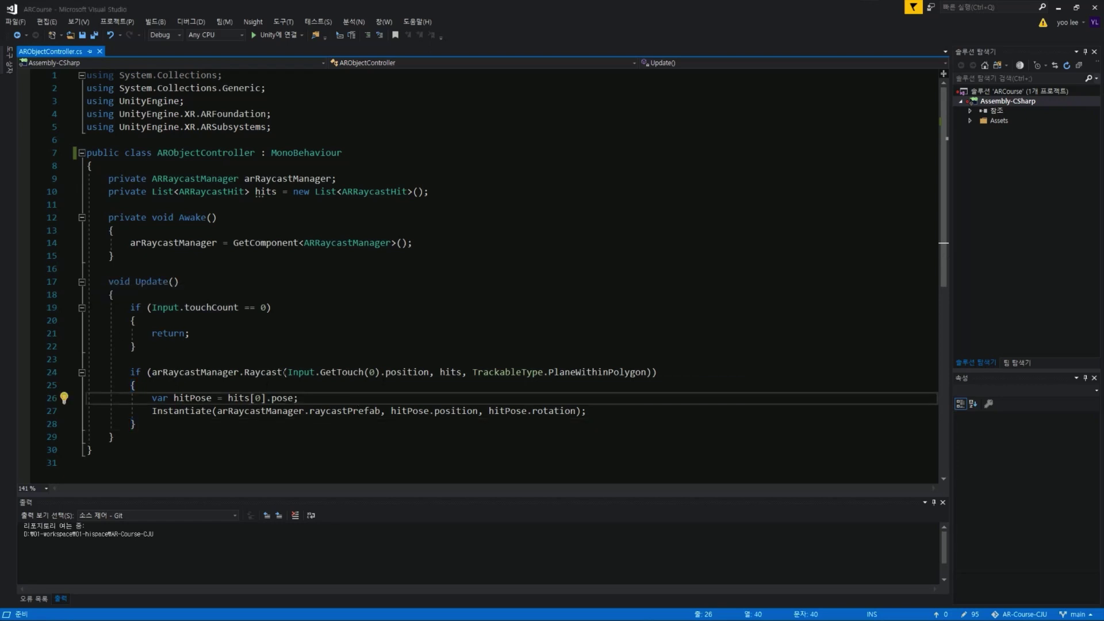
{"action": "double_click", "coordinate": [181, 410]}
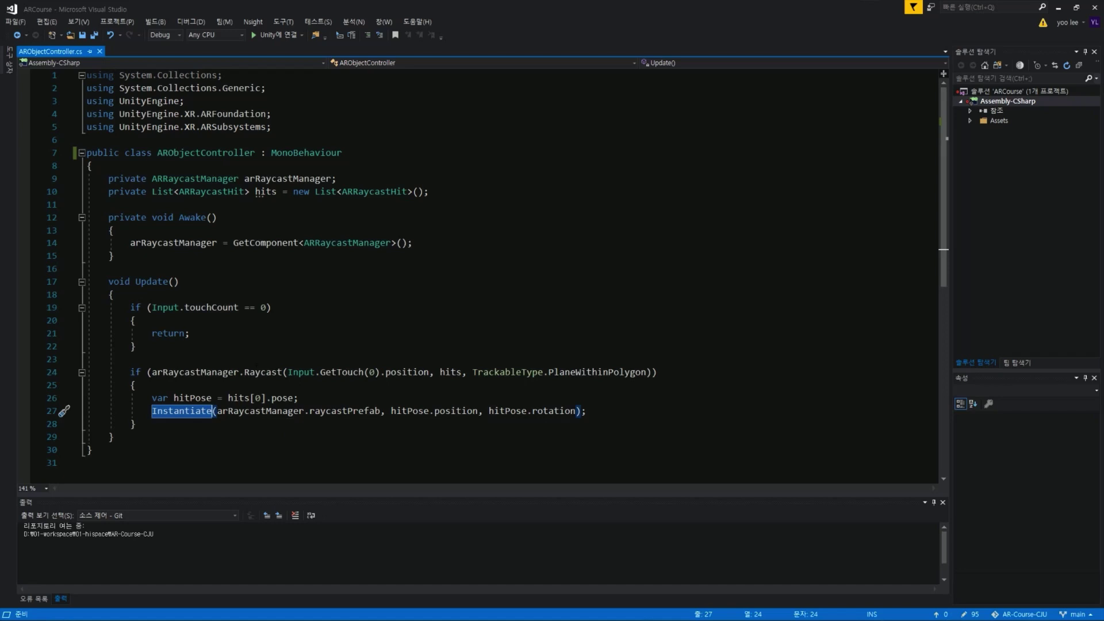
{"action": "key", "text": "ctrl+z"}
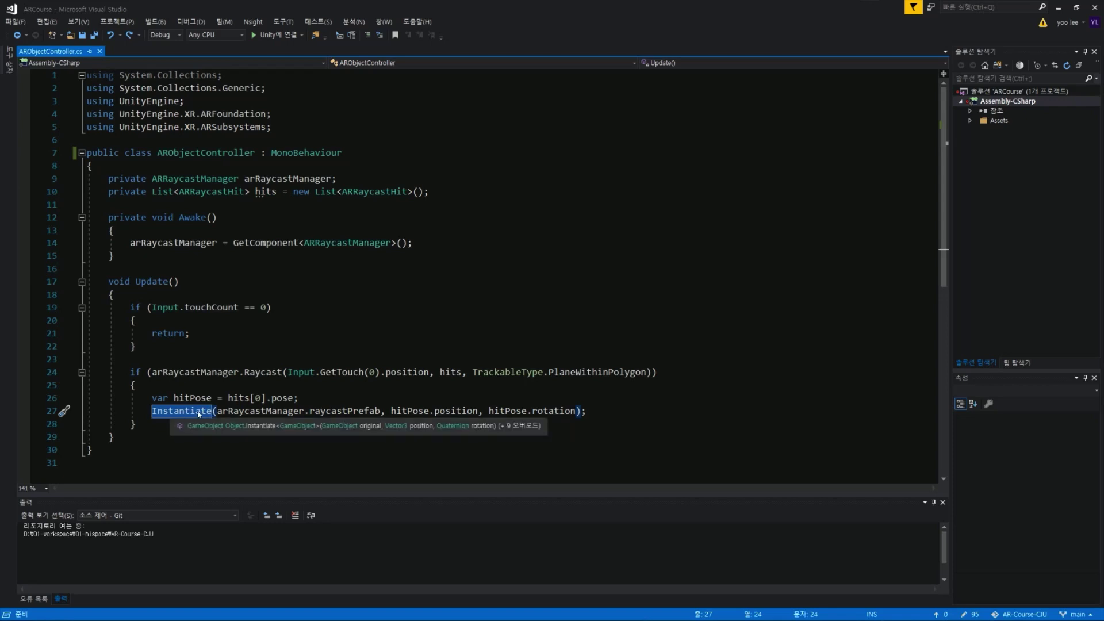
Declare 'private GameObject arObject;' below the hits field and save the script.
{"action": "left_click", "coordinate": [429, 191]}
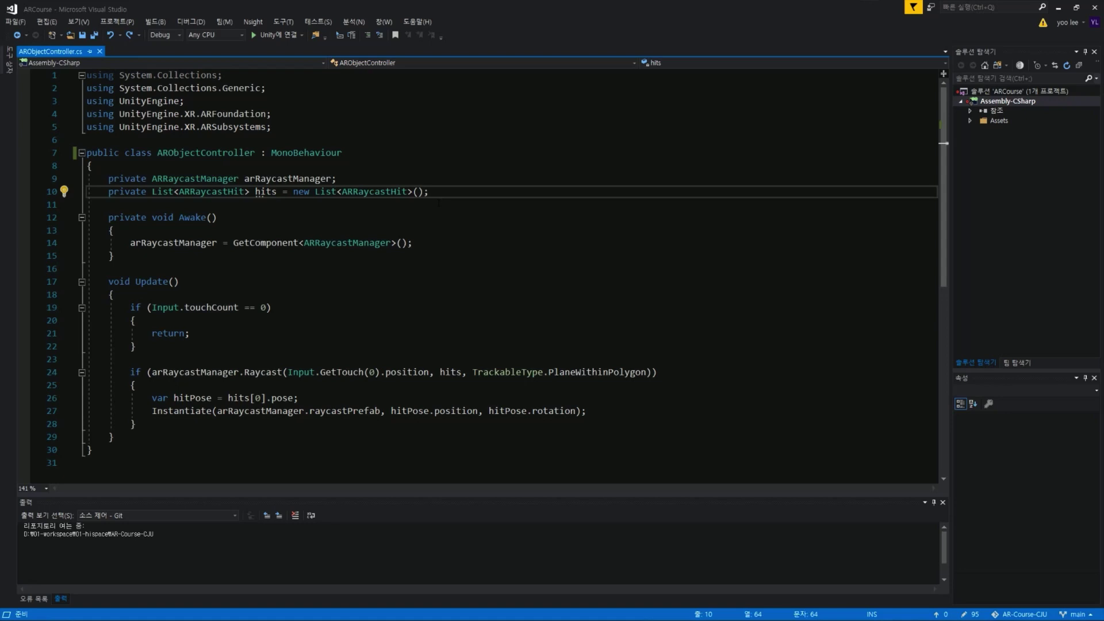
{"action": "key", "text": "Return"}
{"action": "key", "text": "Return"}
{"action": "type", "text": "pr"}
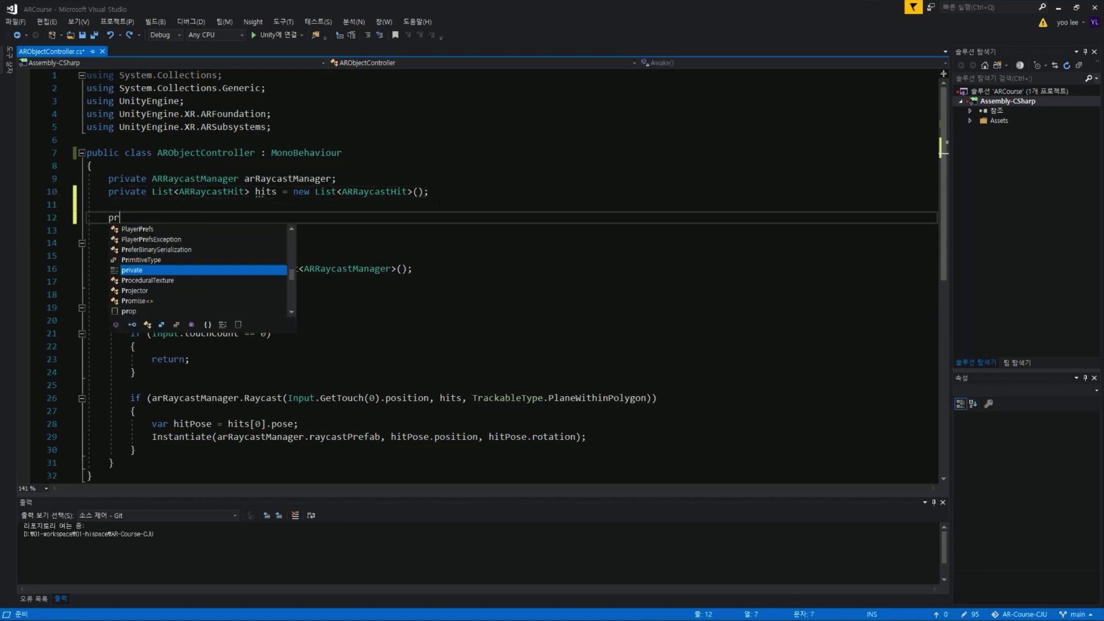
{"action": "type", "text": "ivate GameO"}
{"action": "key", "text": "Tab"}
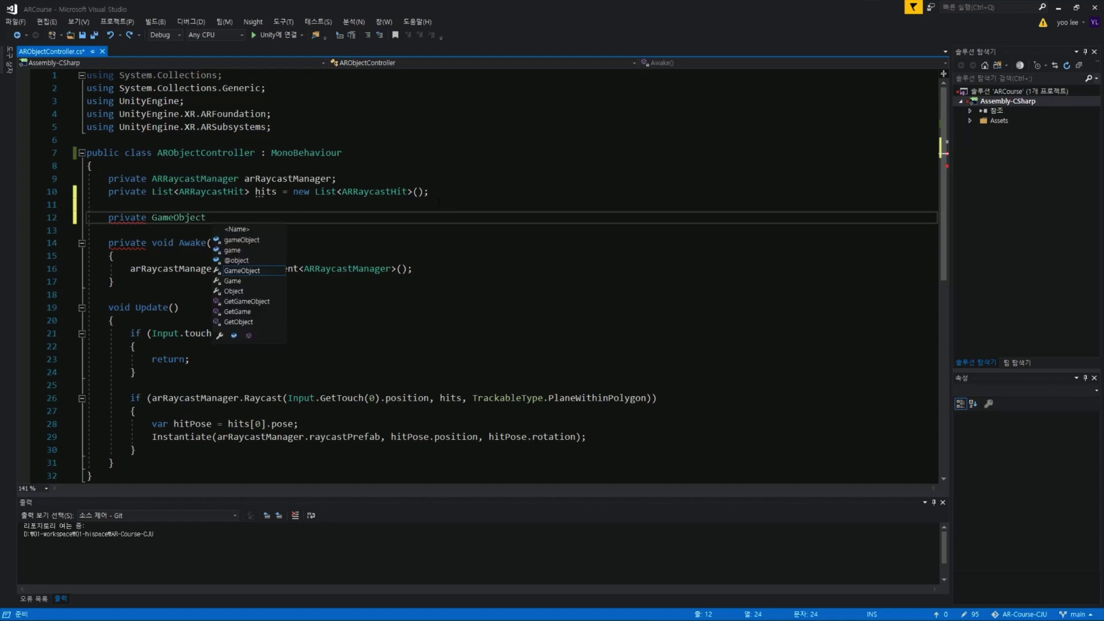
{"action": "type", "text": "s"}
{"action": "key", "text": "BackSpace"}
{"action": "type", "text": "arObject;"}
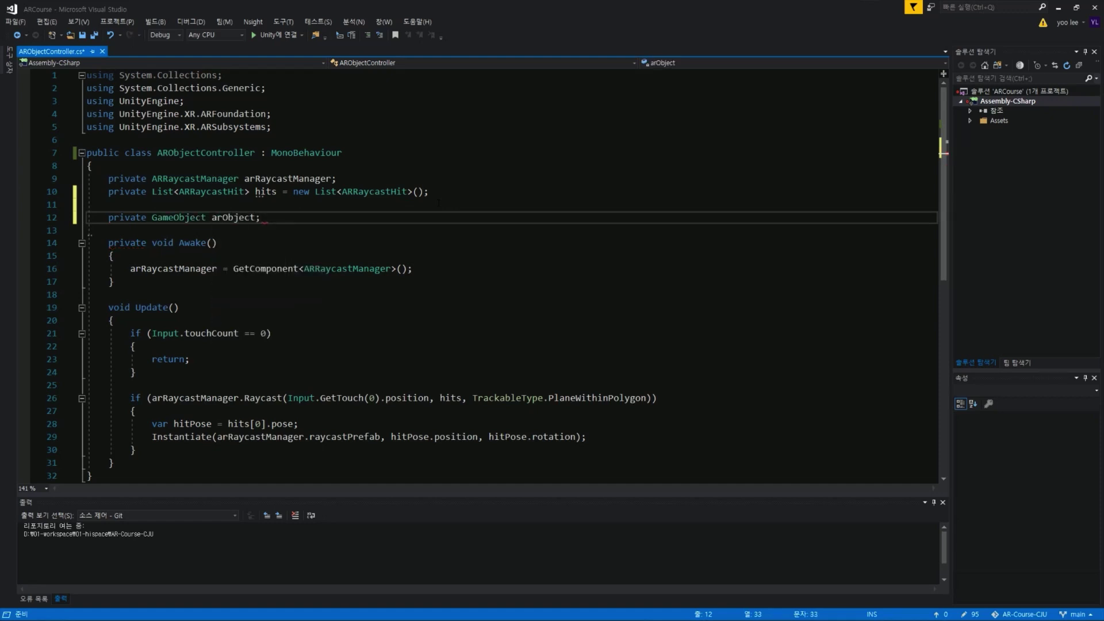
{"action": "key", "text": "ctrl+s"}
Prefix the Instantiate call with 'arObject =' to store the spawned prefab.
{"action": "key", "text": "Left"}
{"action": "key", "text": "ctrl+shift+Left"}
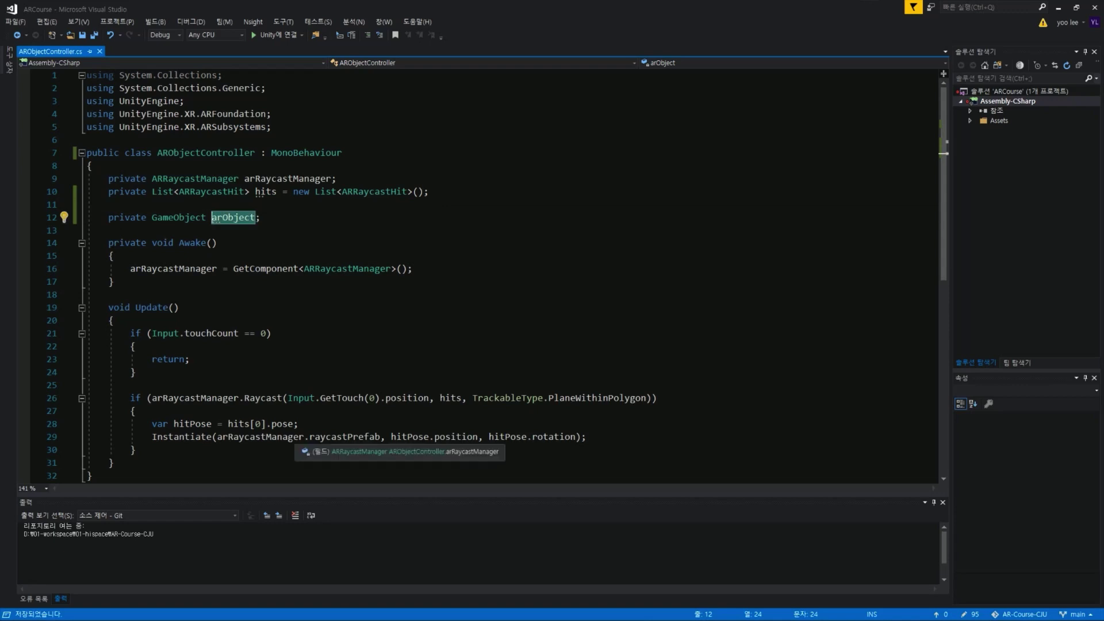
{"action": "left_click", "coordinate": [259, 436]}
{"action": "scroll", "coordinate": [259, 436], "scroll_direction": "down", "scroll_amount": 2}
{"action": "left_click", "coordinate": [206, 359]}
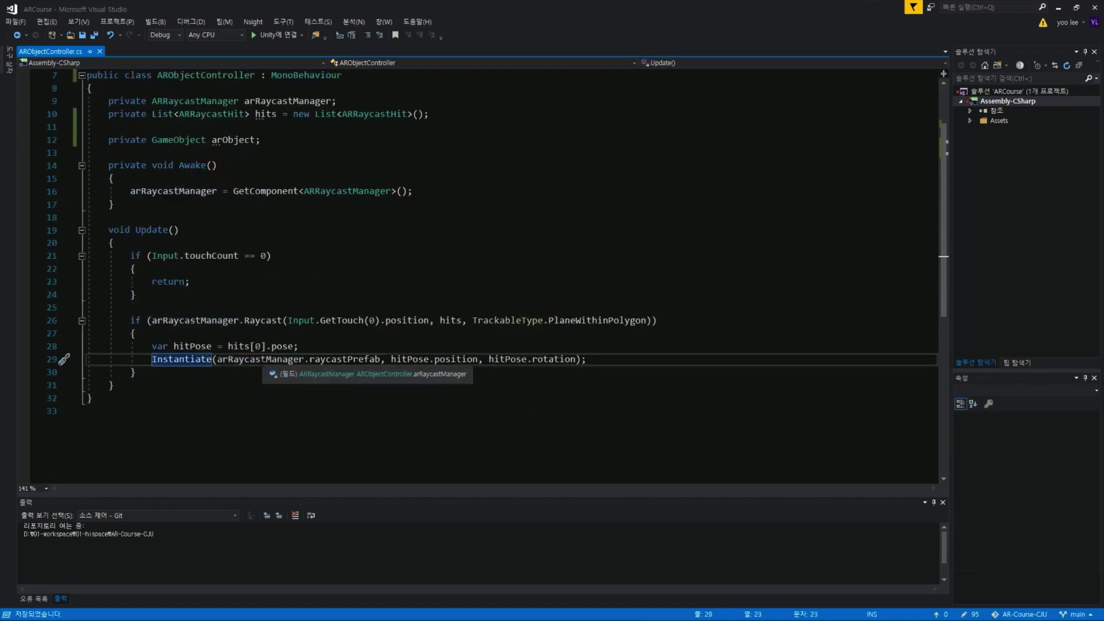
{"action": "key", "text": "Home"}
{"action": "type", "text": "arObject ="}
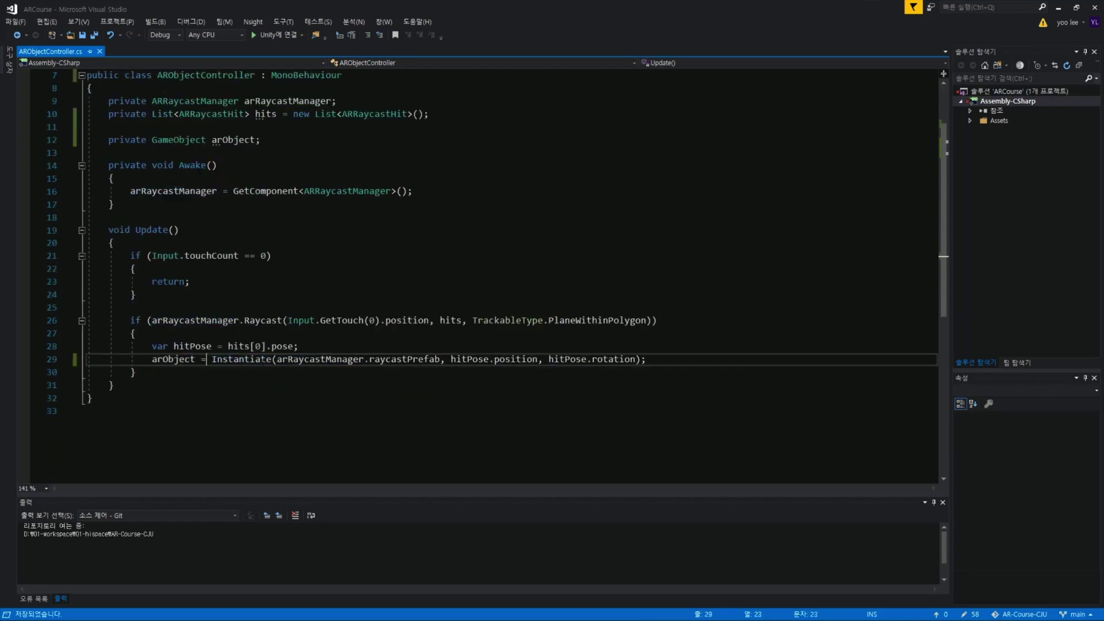
{"action": "left_click", "coordinate": [298, 346]}
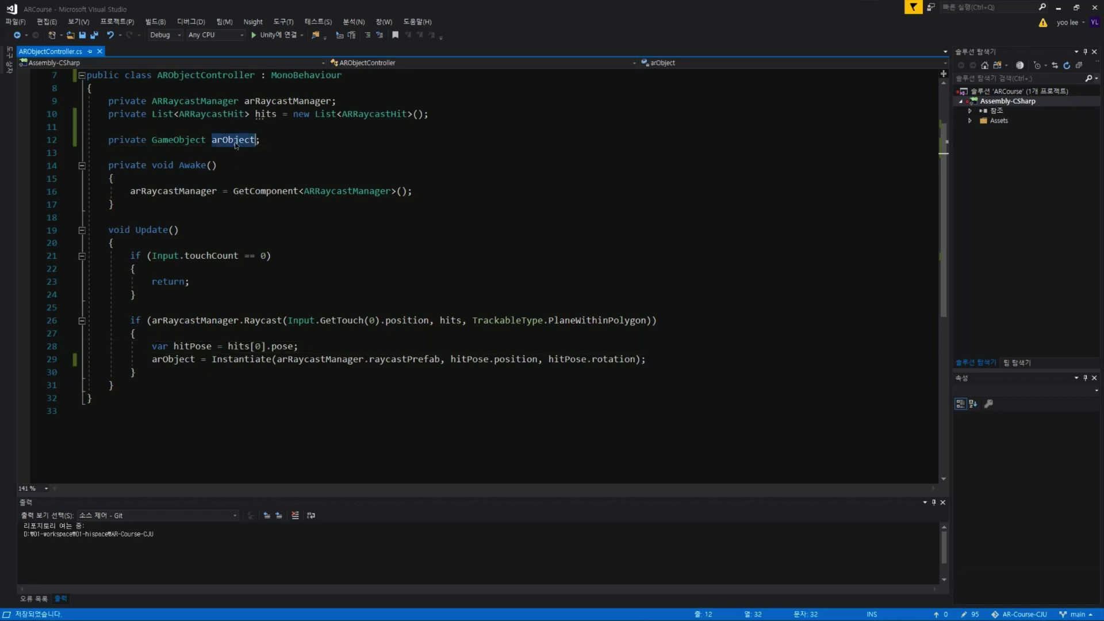
{"action": "key", "text": "Return"}
{"action": "key", "text": "Return"}
{"action": "key", "text": "Return"}
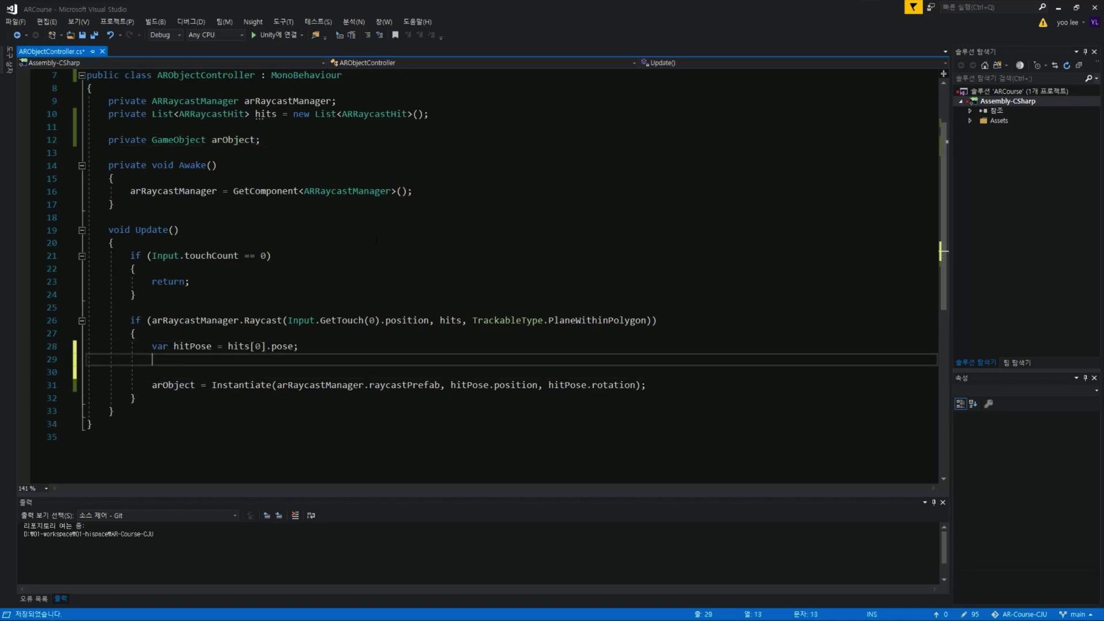
Move the Instantiate statement inside a new 'if(!arObject)' block.
{"action": "key", "text": "Up"}
{"action": "type", "text": "if"}
{"action": "type", "text": "(arObject) "}
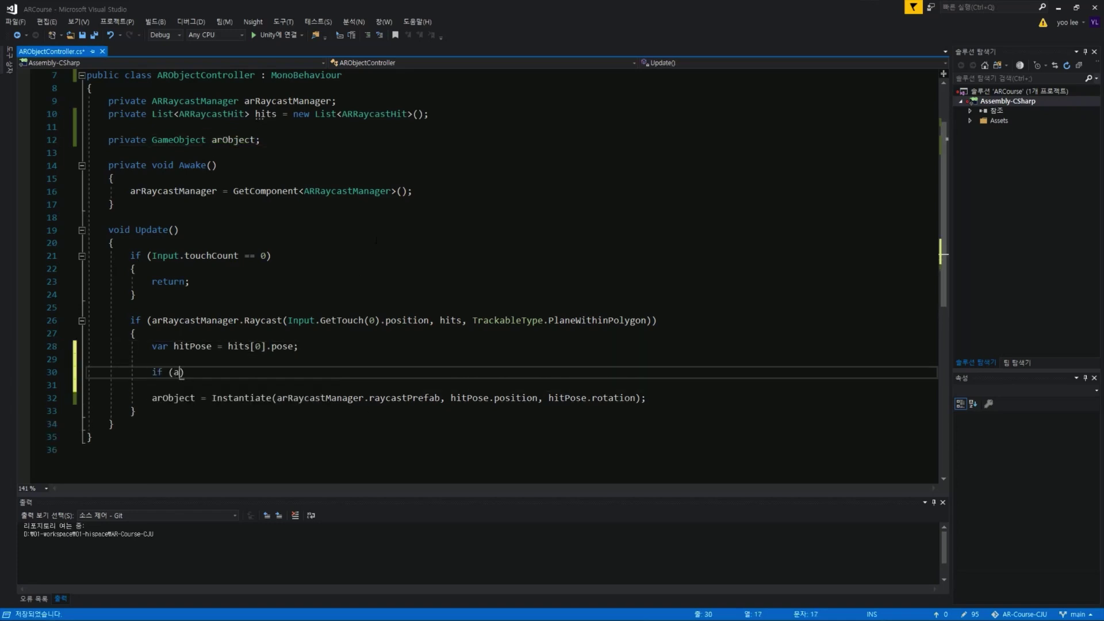
{"action": "type", "text": "{"}
{"action": "key", "text": "Return"}
{"action": "key", "text": "Up"}
{"action": "key", "text": "Up"}
{"action": "type", "text": "!"}
{"action": "key", "text": "Down"}
{"action": "key", "text": "Down"}
{"action": "key", "text": "Down"}
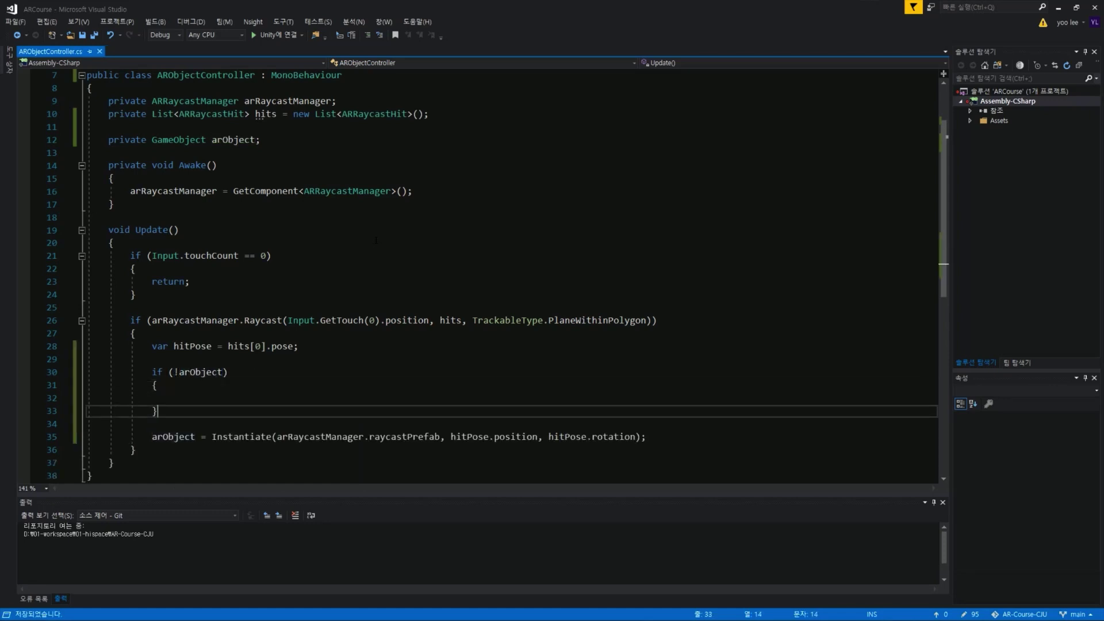
{"action": "key", "text": "Down"}
{"action": "key", "text": "Down"}
{"action": "key", "text": "Home"}
{"action": "key", "text": "shift+End"}
{"action": "key", "text": "ctrl+x"}
{"action": "key", "text": "Up"}
{"action": "key", "text": "Up"}
{"action": "key", "text": "Up"}
{"action": "key", "text": "ctrl+v"}
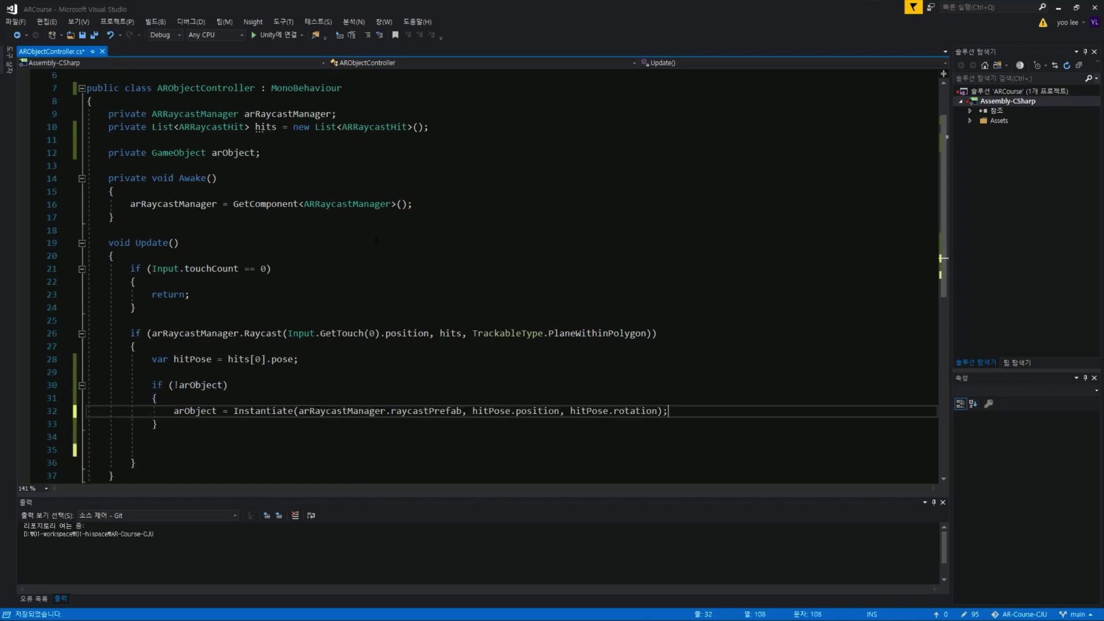
{"action": "key", "text": "Down"}
{"action": "key", "text": "Down"}
Add an else branch setting arObject.transform.position = hitPose.position.
{"action": "type", "text": "else"}
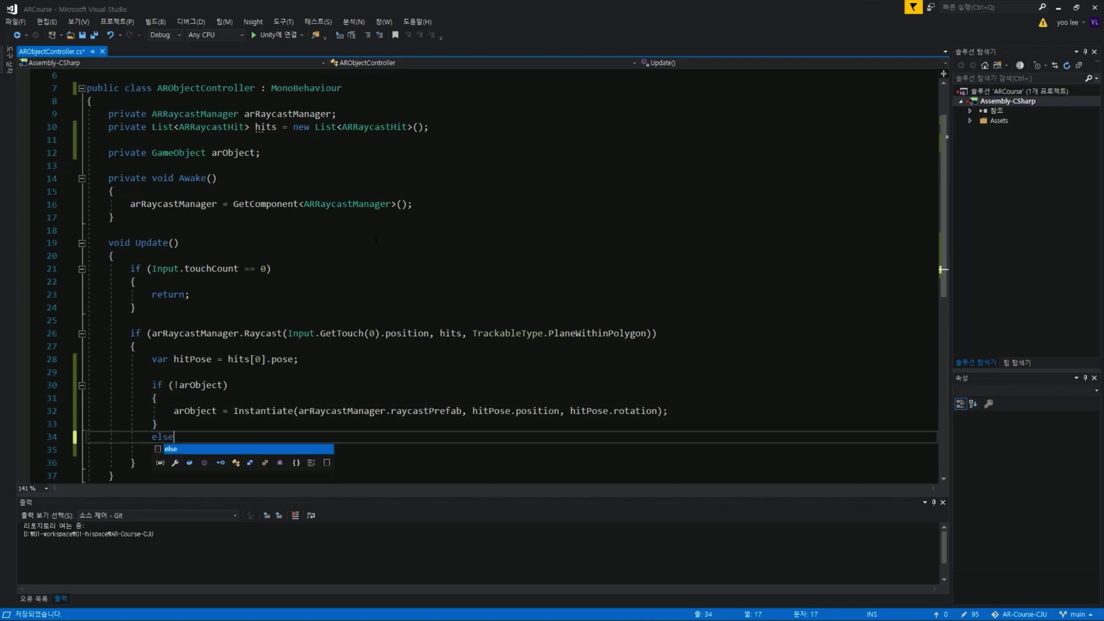
{"action": "key", "text": "Return"}
{"action": "type", "text": "{"}
{"action": "key", "text": "Return"}
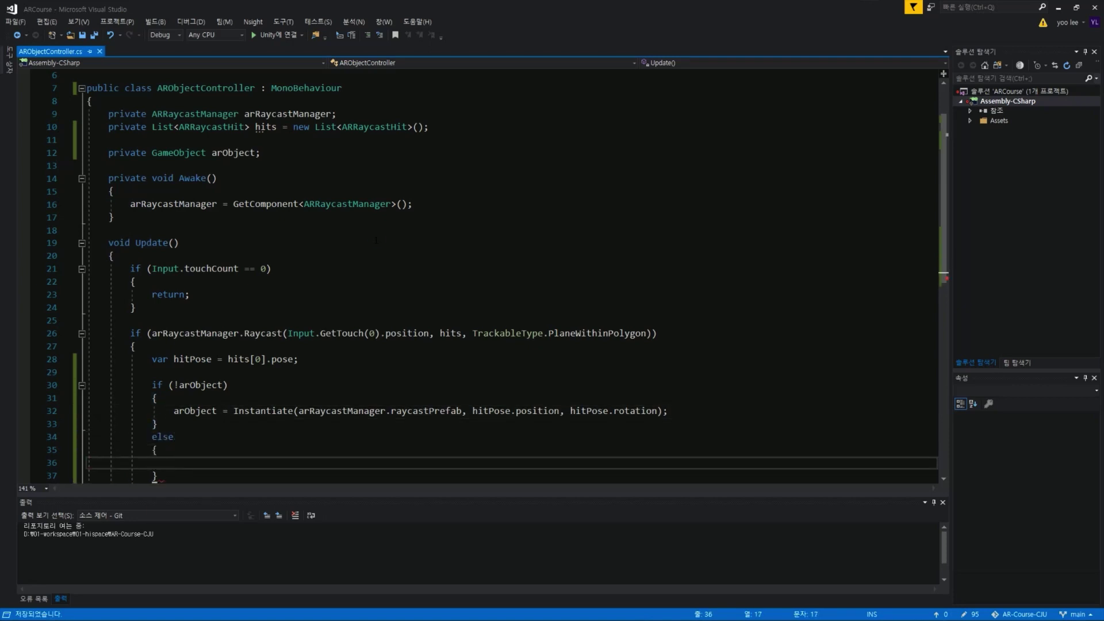
{"action": "scroll", "coordinate": [376, 241], "scroll_direction": "down", "scroll_amount": 2}
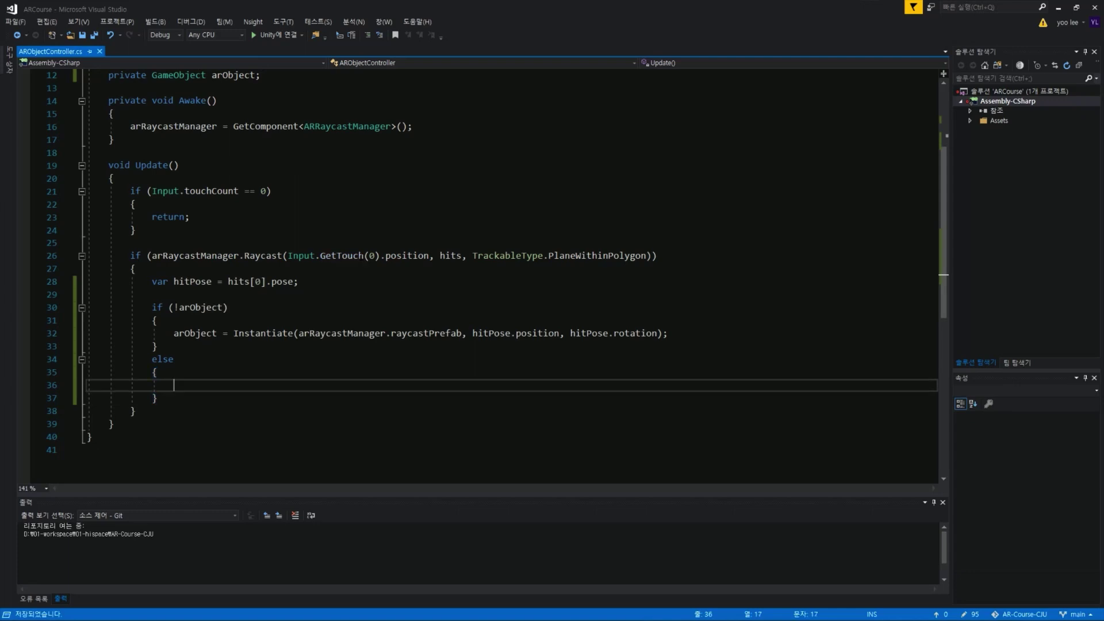
{"action": "double_click", "coordinate": [194, 333]}
{"action": "key", "text": "ctrl+c"}
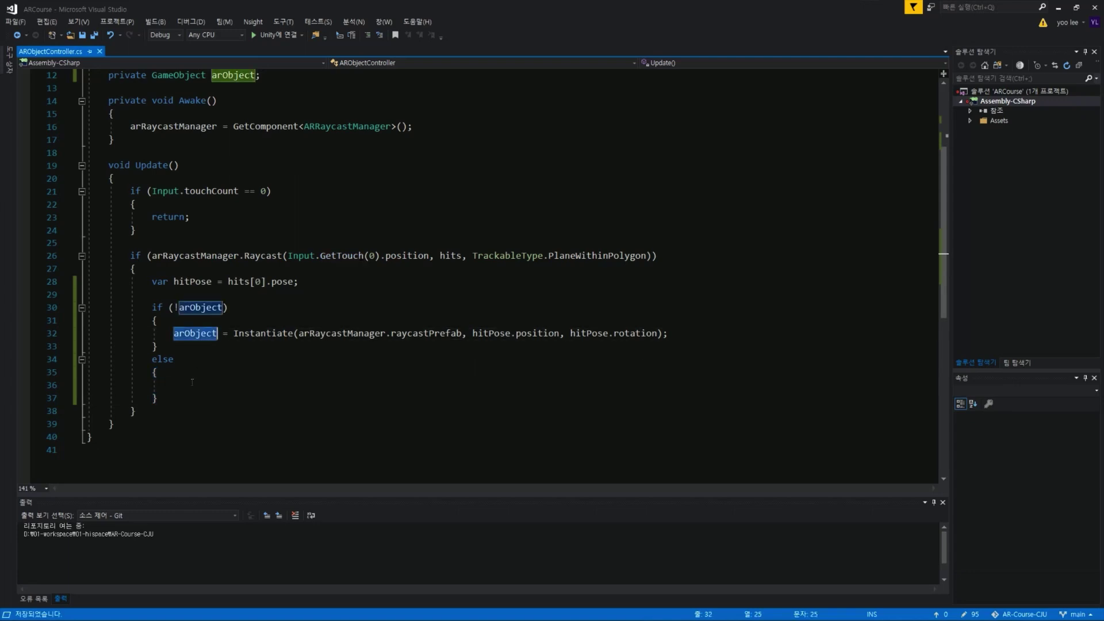
{"action": "left_click", "coordinate": [255, 385]}
{"action": "key", "text": "ctrl+v"}
{"action": "type", "text": ".tra"}
{"action": "key", "text": "Tab"}
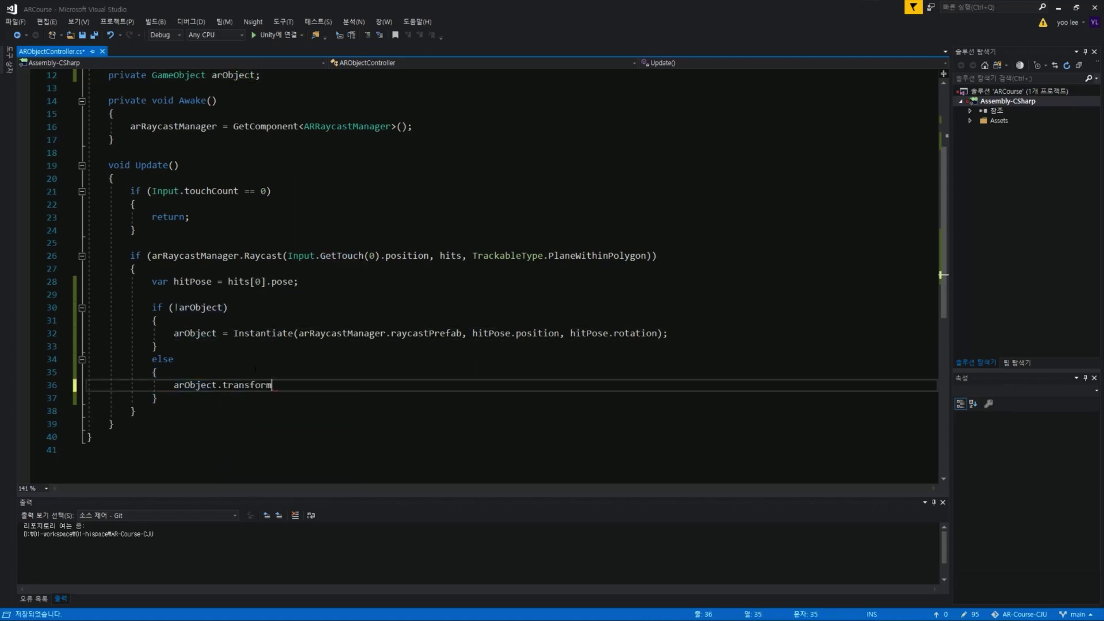
{"action": "type", "text": ".po"}
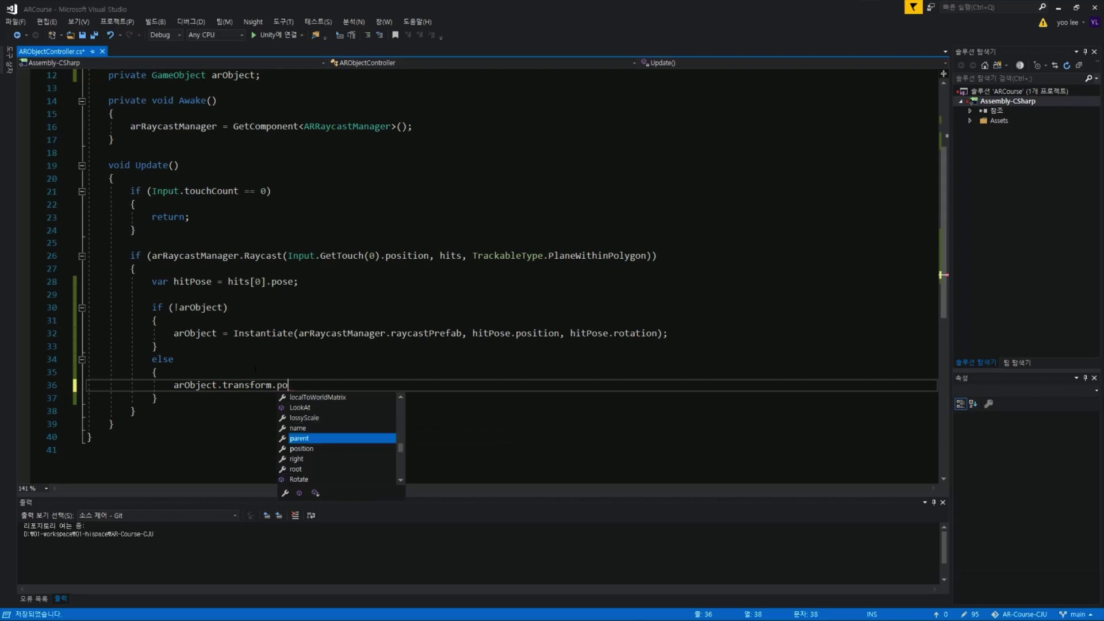
{"action": "key", "text": "Tab"}
{"action": "type", "text": "= hitPo"}
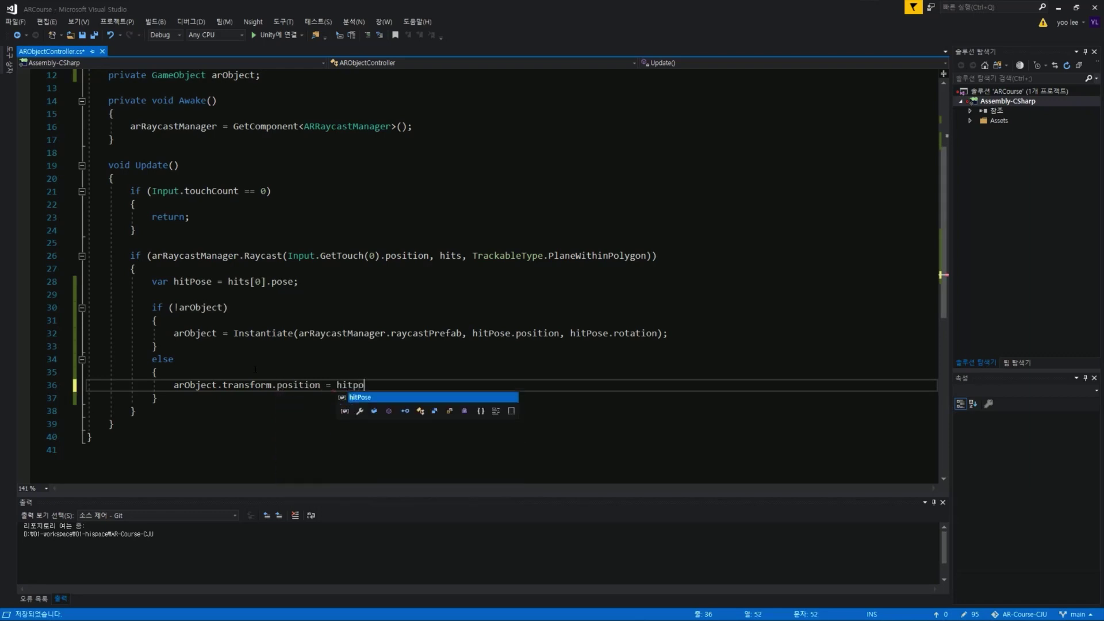
{"action": "type", "text": "se.p"}
{"action": "key", "text": "Tab"}
{"action": "type", "text": ";"}
{"action": "key", "text": "Return"}
Add arObject.transform.rotation = hitPose.rotation in the else branch and save the script.
{"action": "type", "text": "ar"}
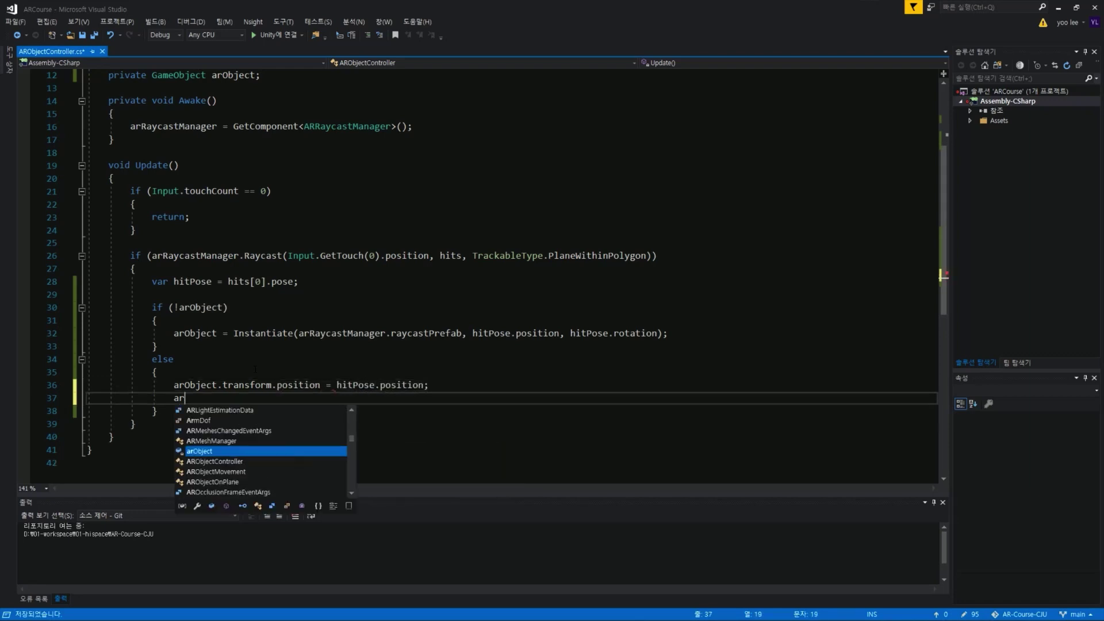
{"action": "type", "text": "Object.tra"}
{"action": "key", "text": "Tab"}
{"action": "type", "text": "."}
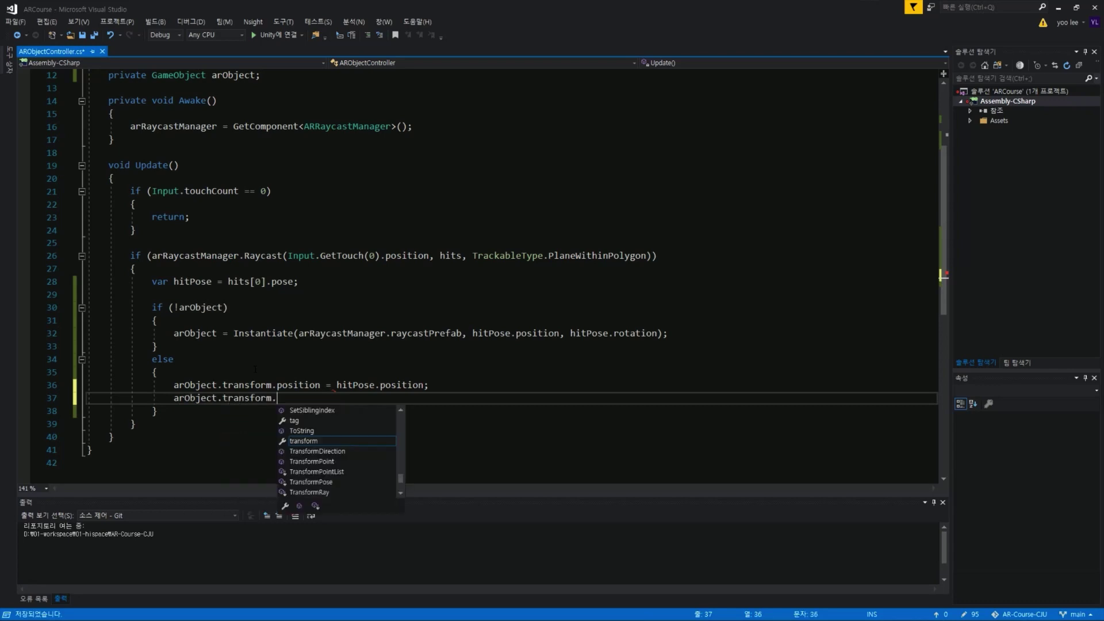
{"action": "type", "text": "ro"}
{"action": "key", "text": "Tab"}
{"action": "type", "text": "="}
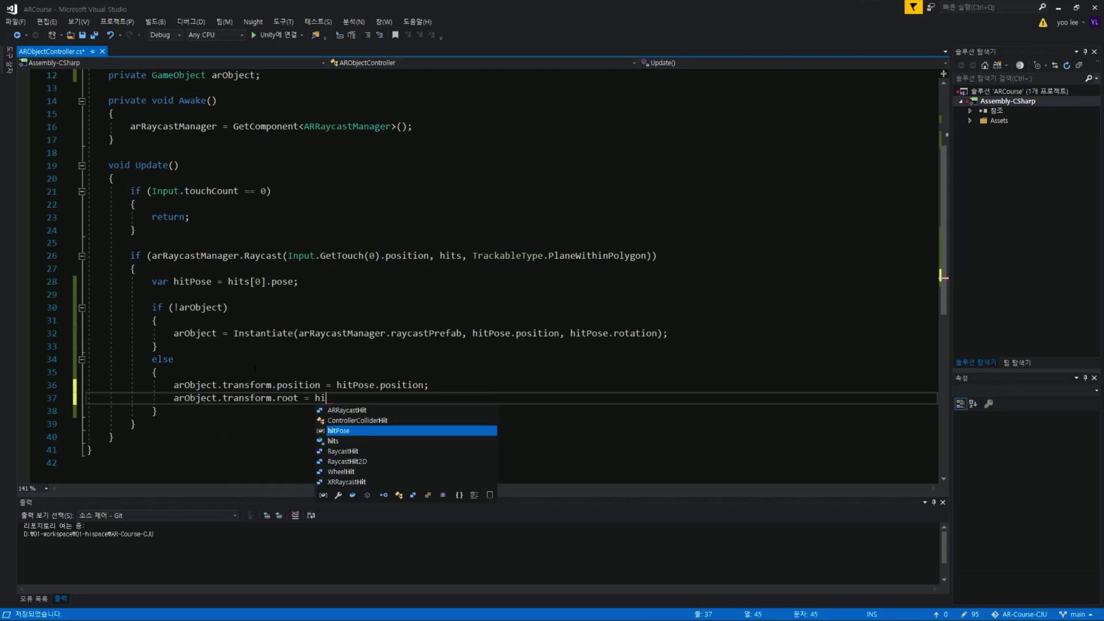
{"action": "key", "text": "BackSpace"}
{"action": "key", "text": "BackSpace"}
{"action": "key", "text": "BackSpace"}
{"action": "key", "text": "BackSpace"}
{"action": "key", "text": "BackSpace"}
{"action": "type", "text": "rot"}
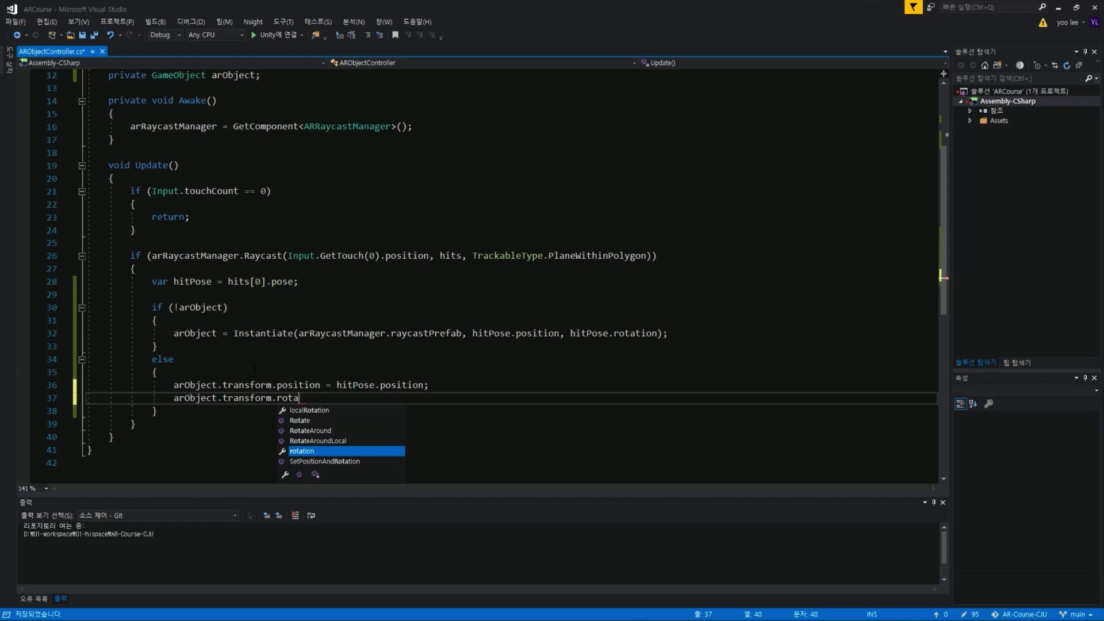
{"action": "key", "text": "Tab"}
{"action": "type", "text": "= hitp"}
{"action": "key", "text": "Tab"}
{"action": "type", "text": ".rot"}
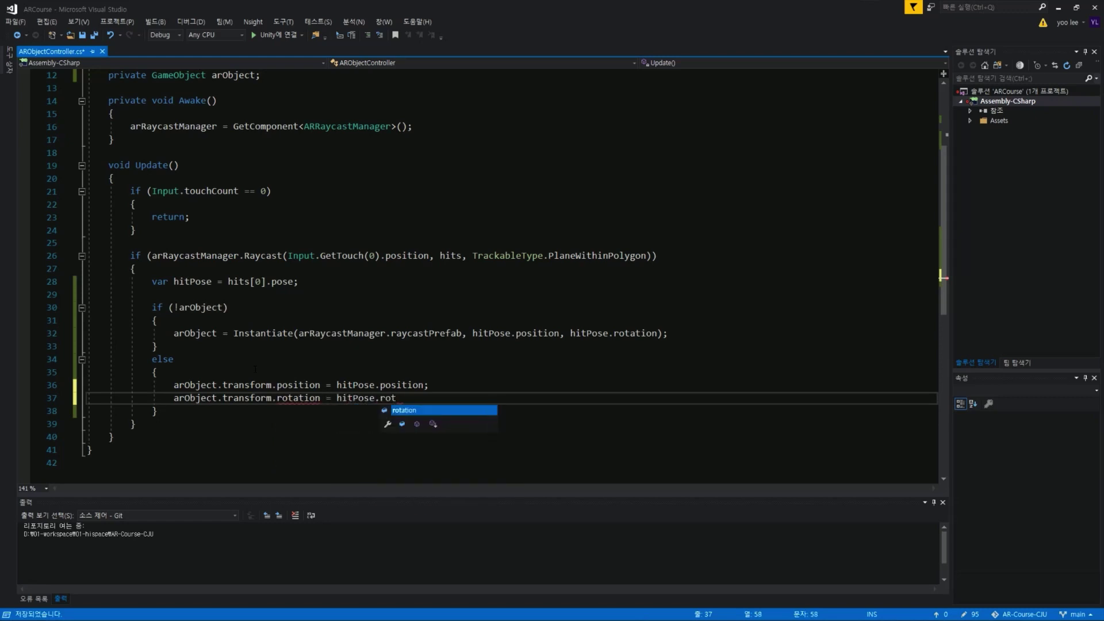
{"action": "key", "text": "Tab"}
{"action": "type", "text": ";"}
{"action": "key", "text": "ctrl+s"}
{"action": "key", "text": "Up"}
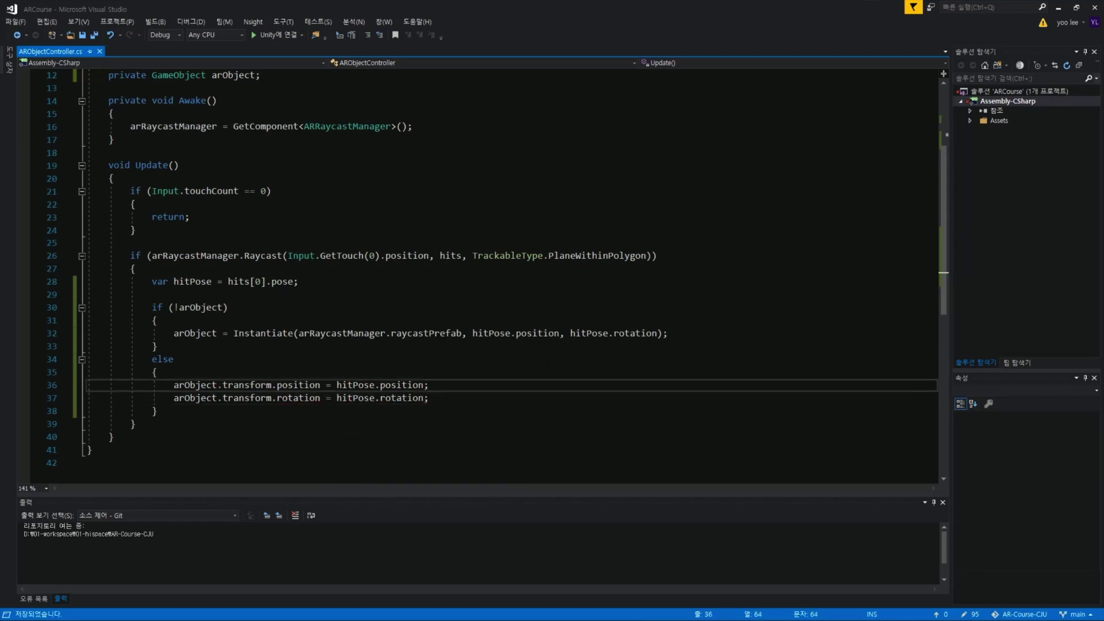
{"action": "scroll", "coordinate": [388, 399], "scroll_direction": "up", "scroll_amount": 1}
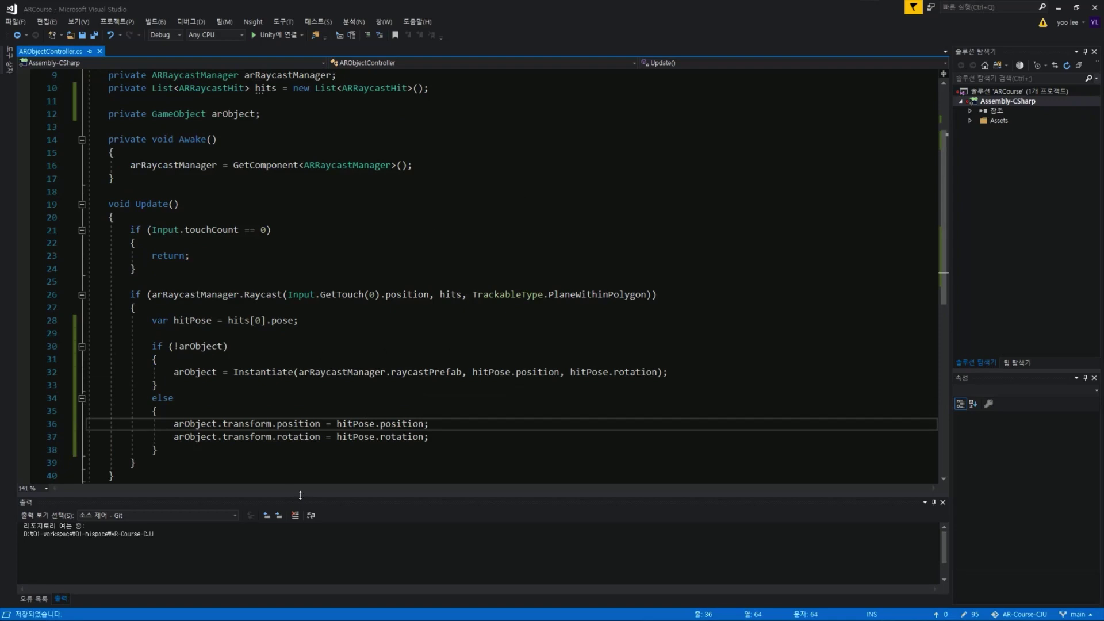
Walk through the arObject, transform and rotation references, then restore the window to reveal Unity.
{"action": "left_click_drag", "start_coordinate": [301, 496], "coordinate": [301, 506]}
{"action": "left_click", "coordinate": [233, 113]}
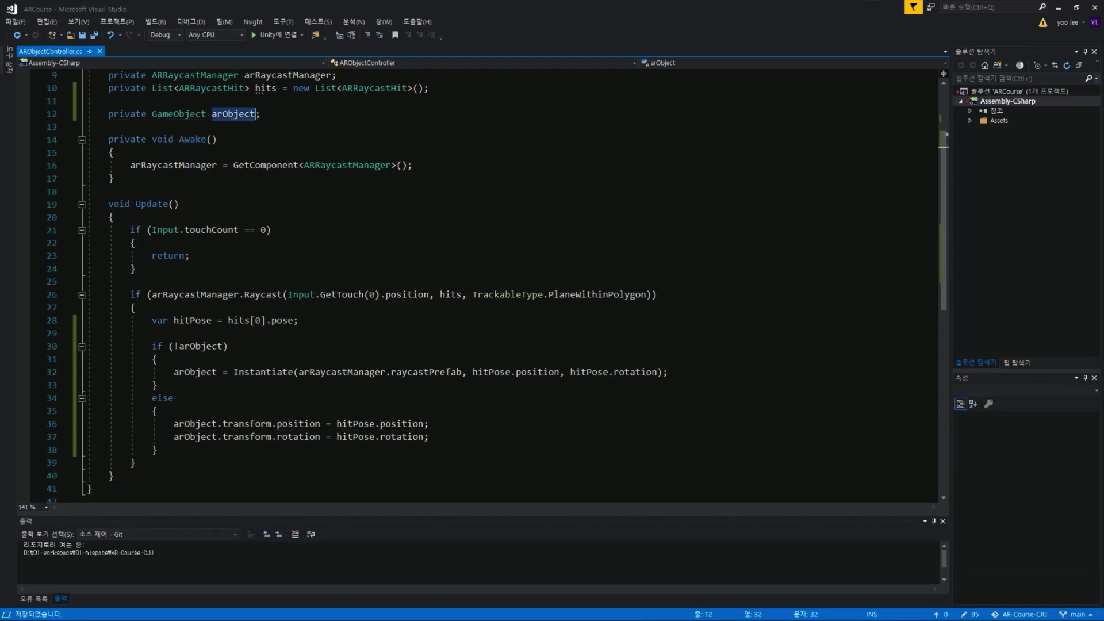
{"action": "left_click", "coordinate": [326, 372]}
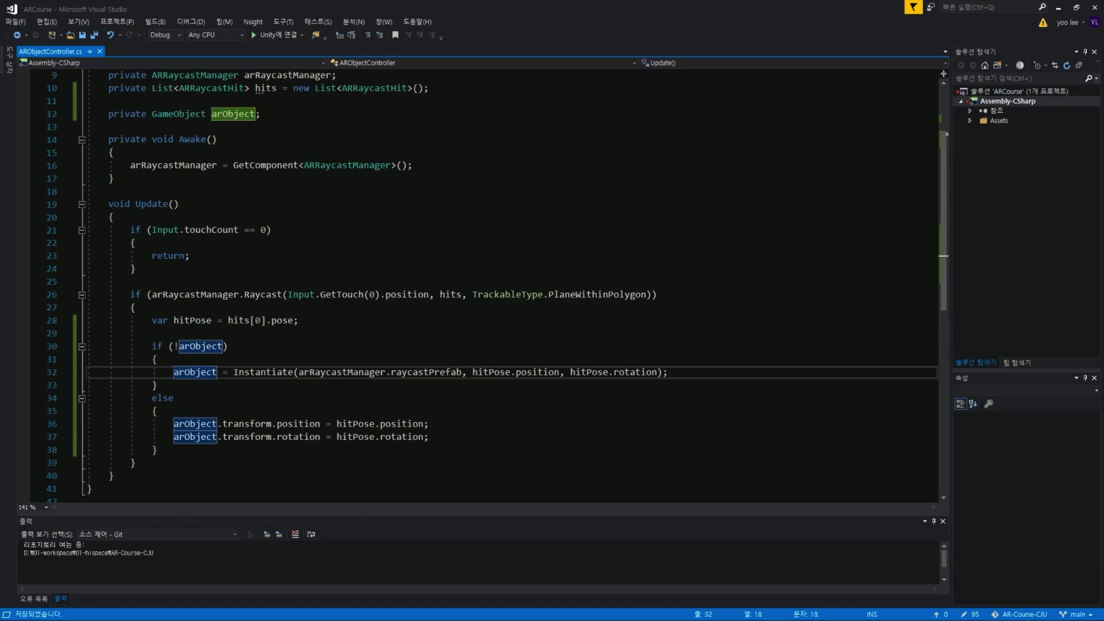
{"action": "left_click", "coordinate": [197, 372]}
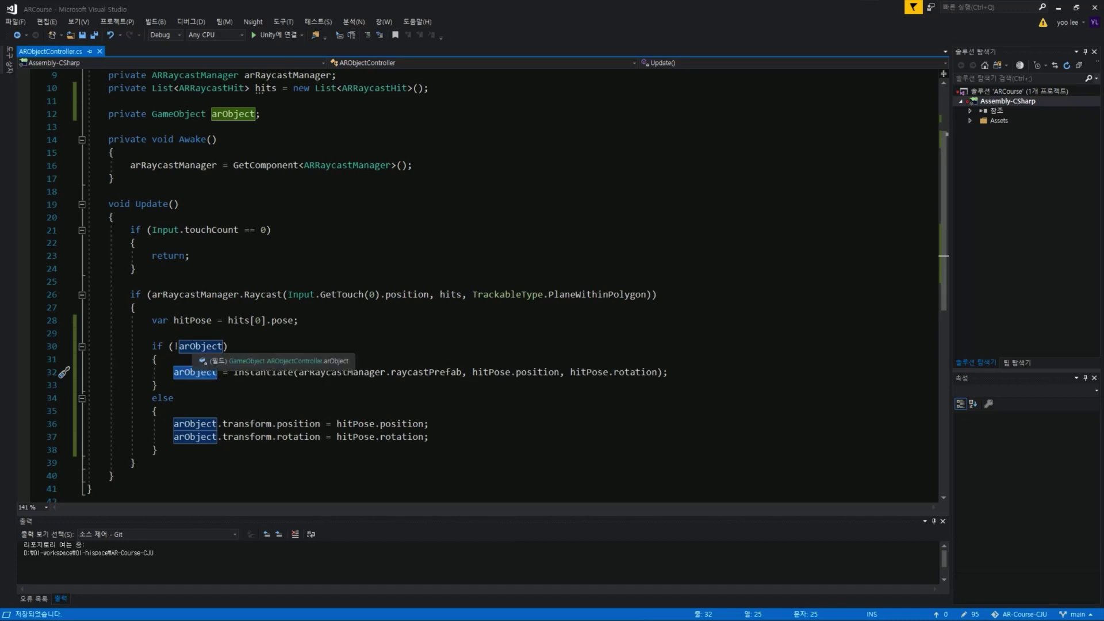
{"action": "left_click", "coordinate": [174, 425]}
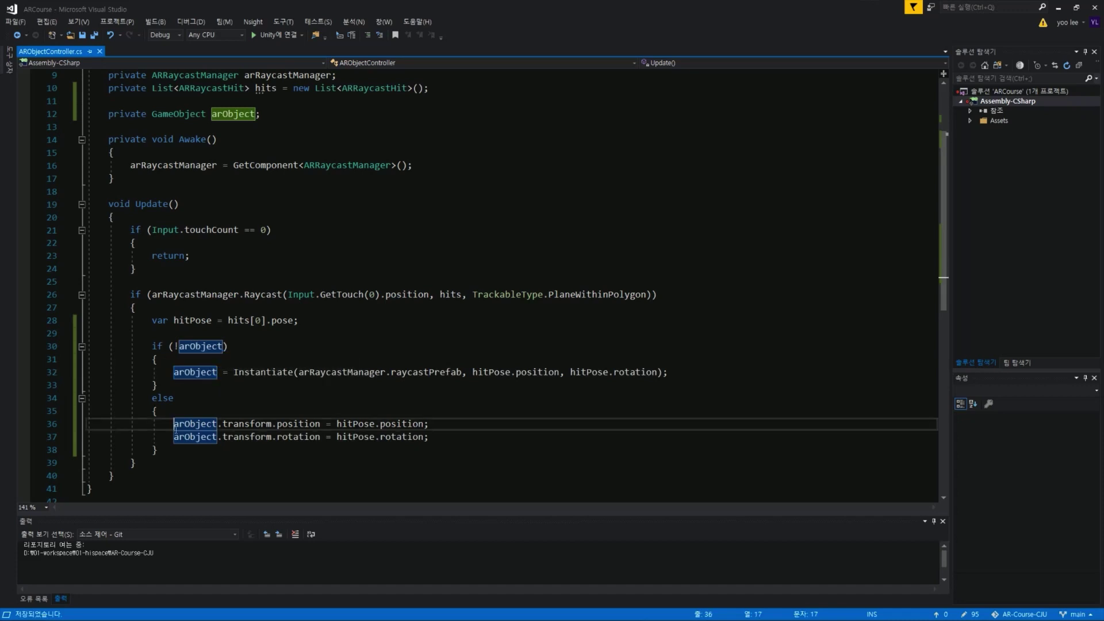
{"action": "left_click", "coordinate": [217, 424]}
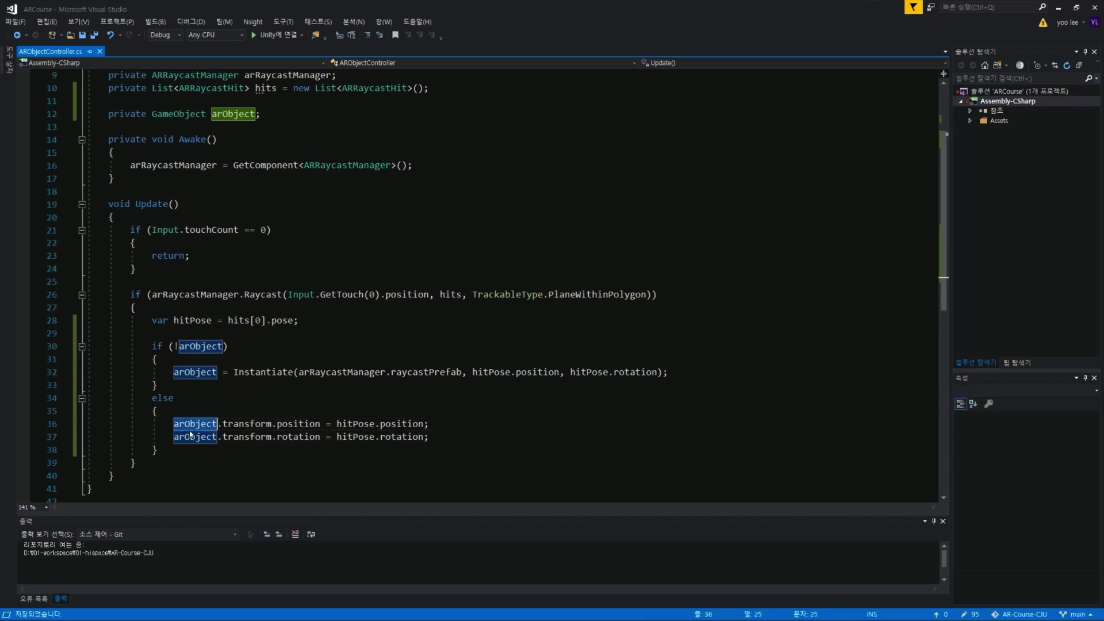
{"action": "left_click", "coordinate": [288, 437]}
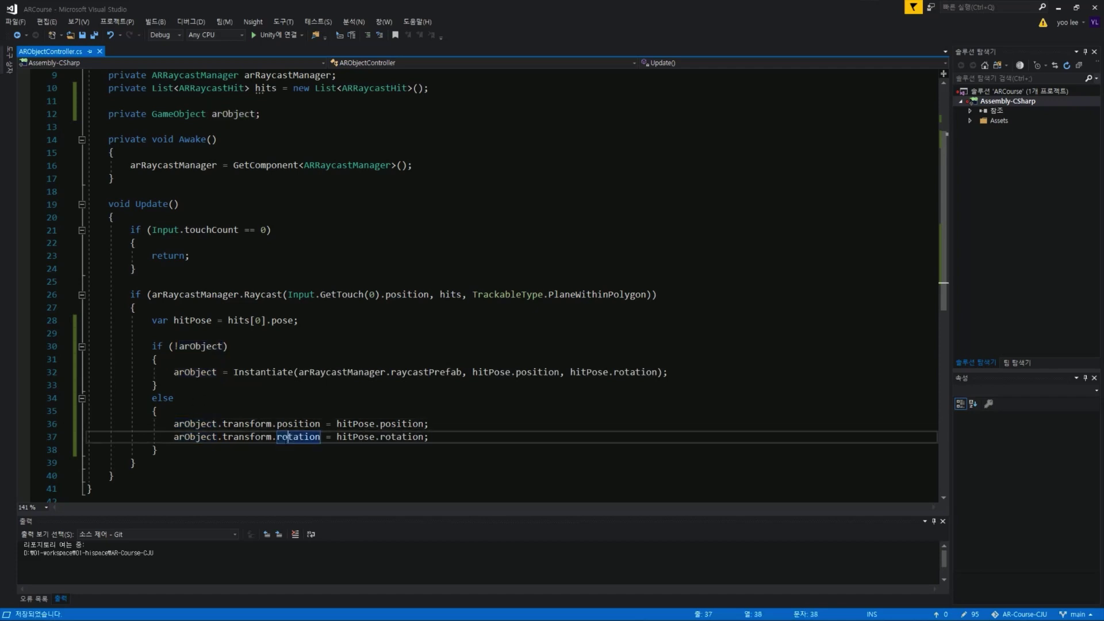
{"action": "left_click", "coordinate": [260, 424]}
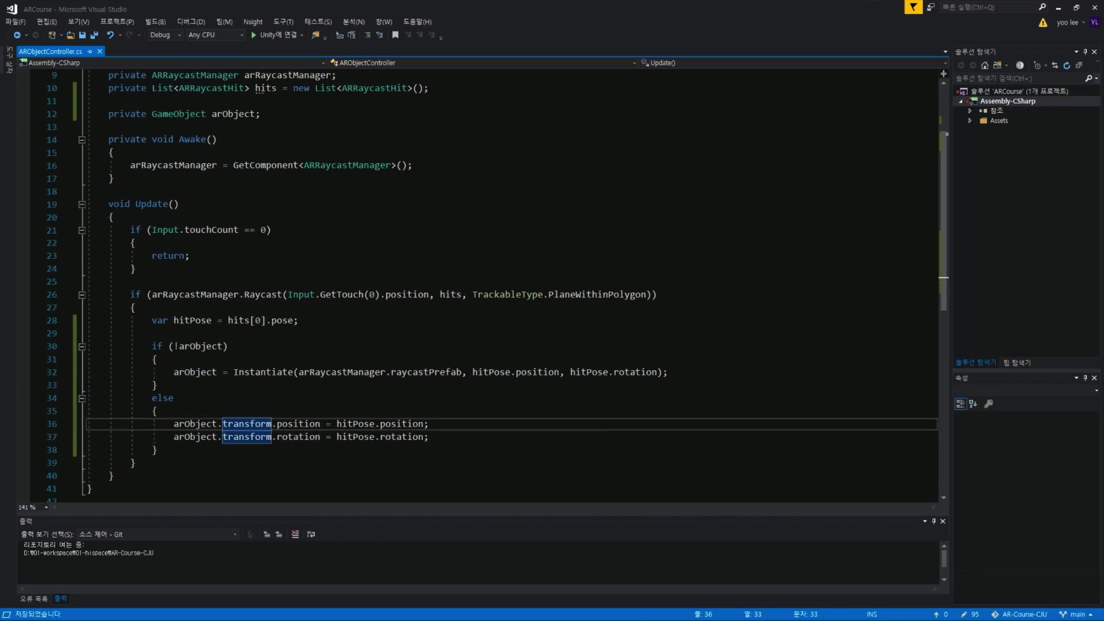
{"action": "left_click_drag", "start_coordinate": [1013, 8], "coordinate": [822, 185]}
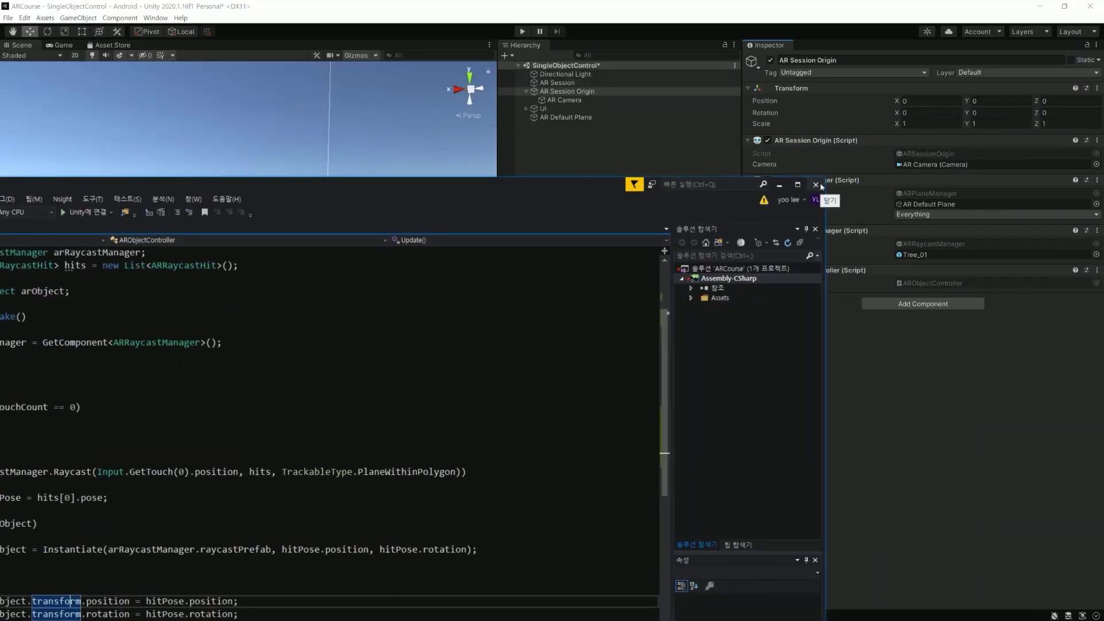
Close Visual Studio, deselect AR Session Origin and save the SingleObjectControl scene.
{"action": "left_click", "coordinate": [819, 185]}
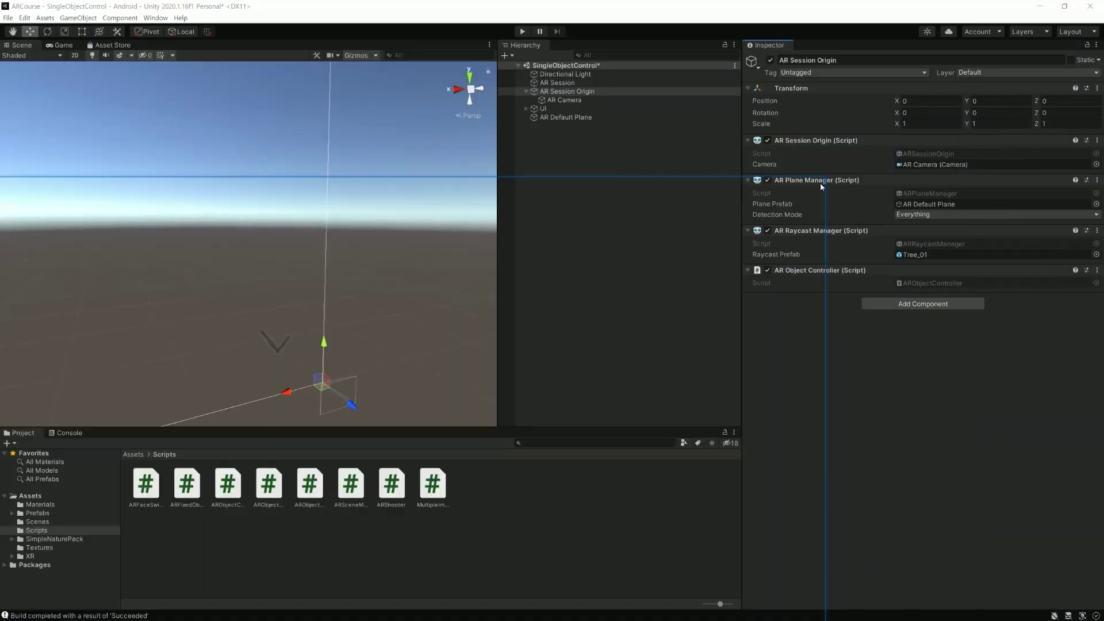
{"action": "left_click", "coordinate": [581, 268]}
{"action": "key", "text": "ctrl+s"}
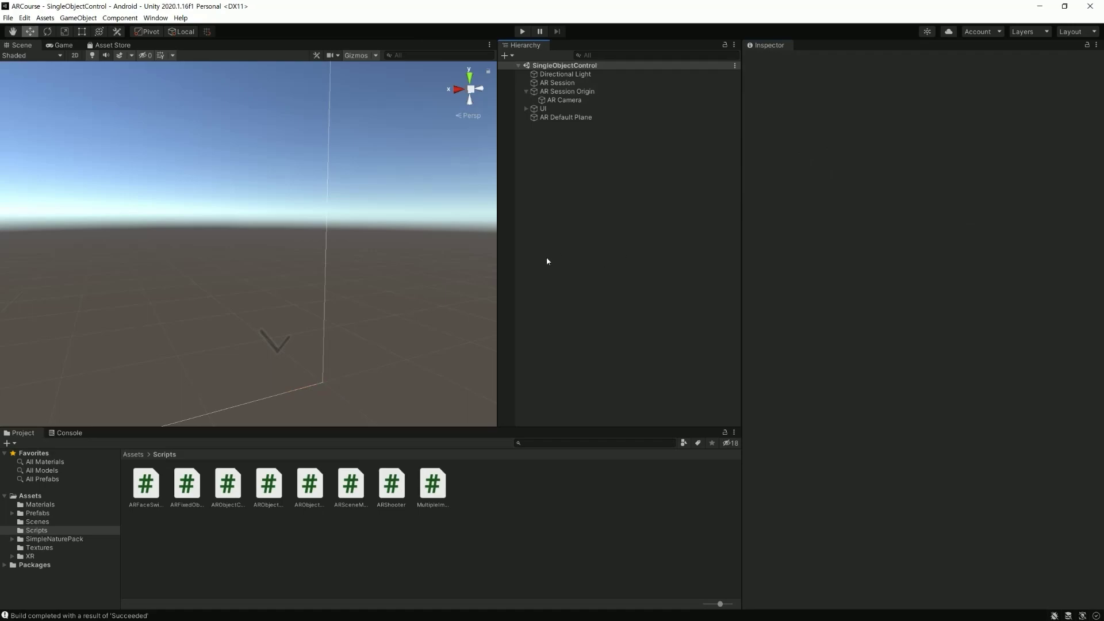